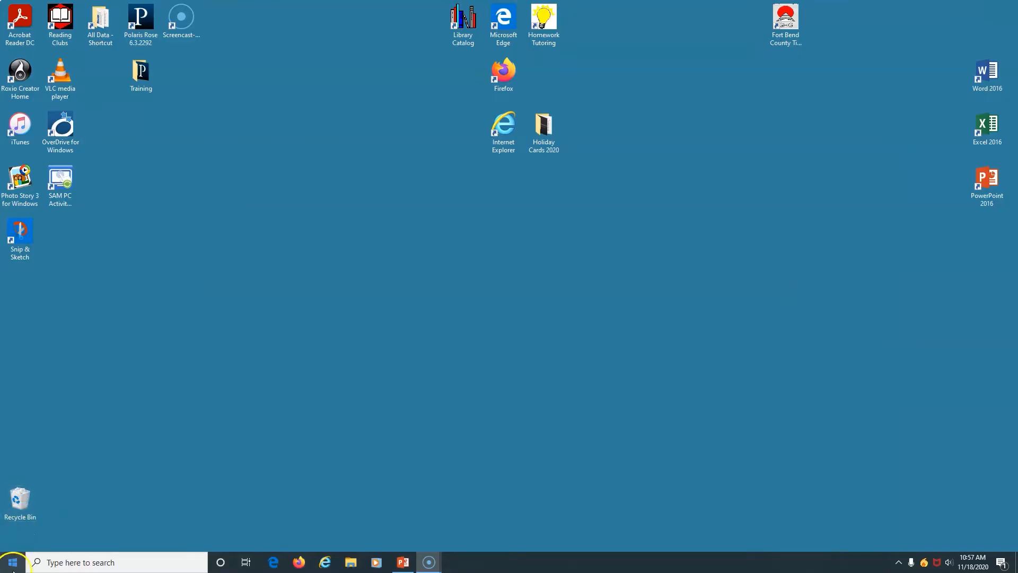
Start Publisher and create a blank 8.5 x 11" publication.
{"action": "left_click", "coordinate": [11, 561]}
{"action": "left_click", "coordinate": [198, 321]}
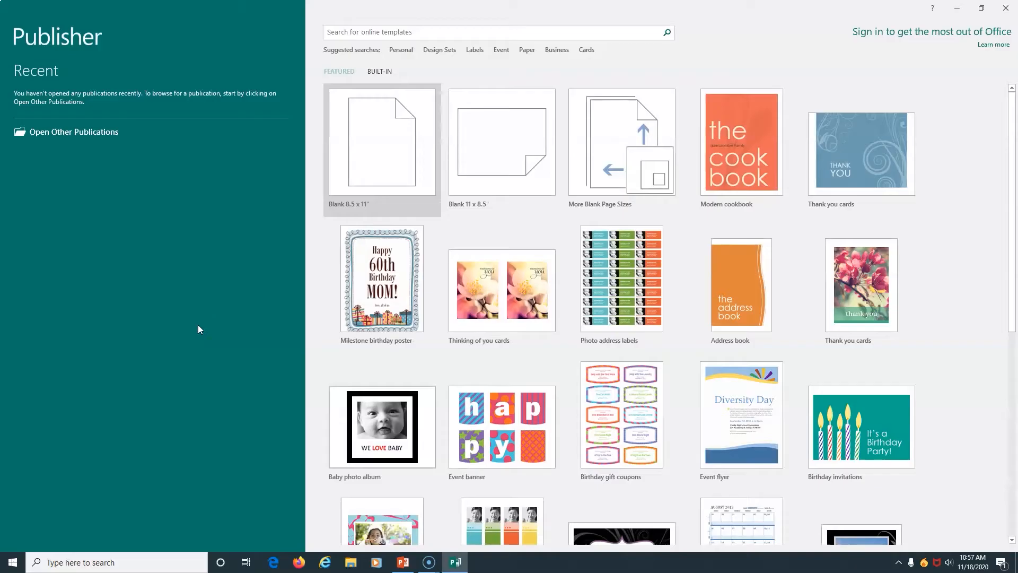
{"action": "left_click", "coordinate": [392, 141]}
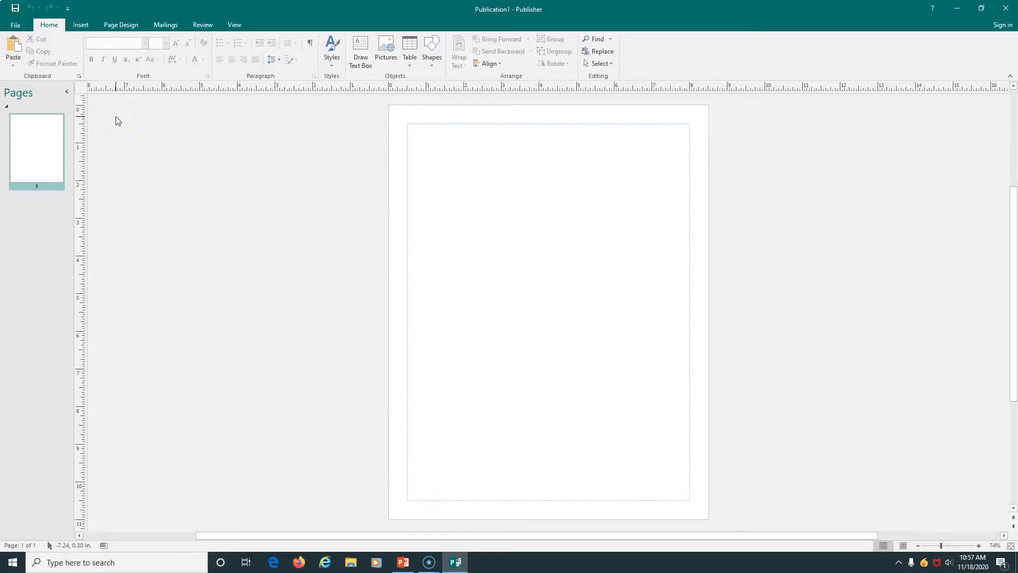
{"action": "left_click", "coordinate": [80, 25]}
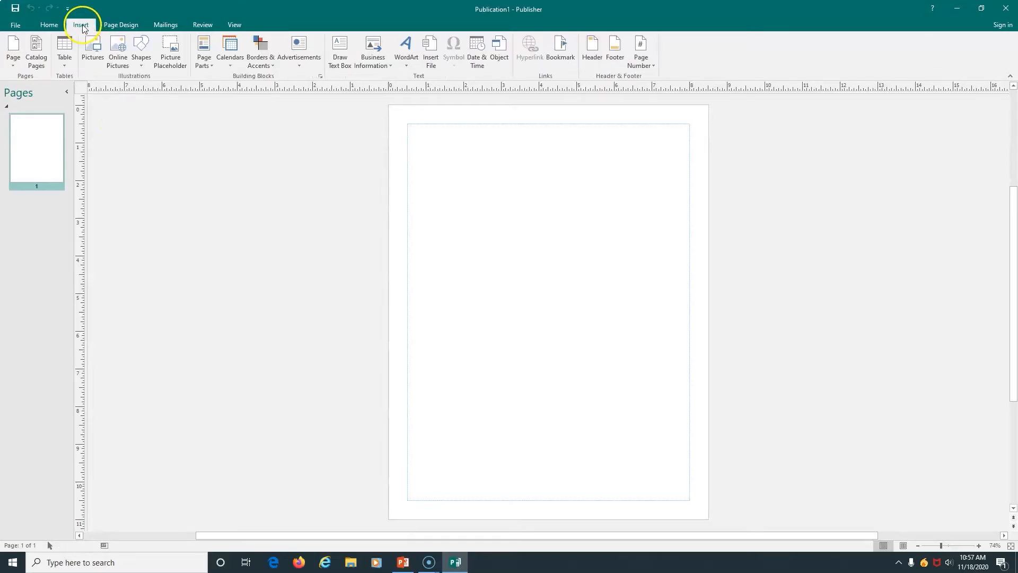
{"action": "left_click", "coordinate": [114, 26]}
{"action": "left_click", "coordinate": [163, 25]}
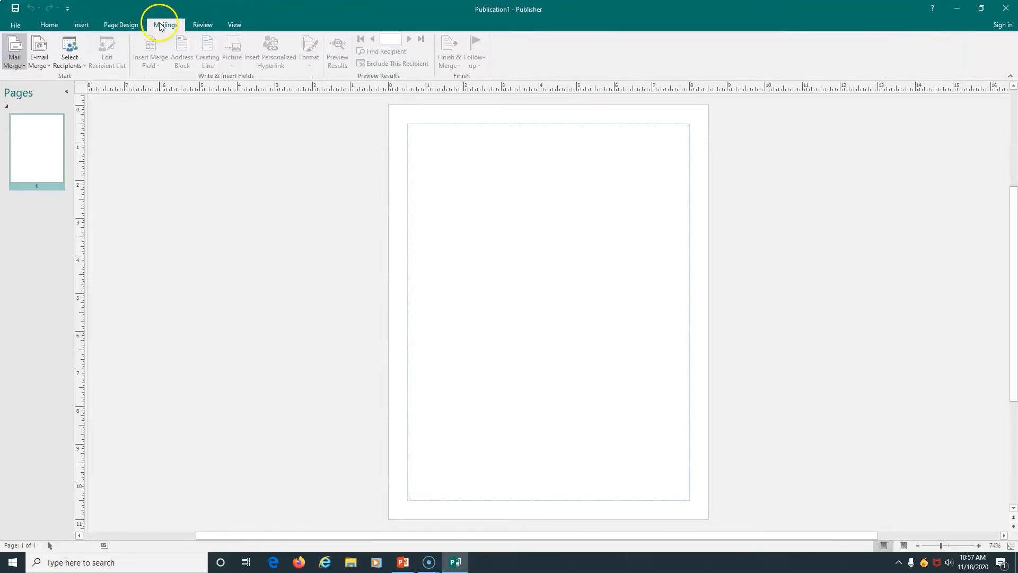
{"action": "left_click", "coordinate": [201, 27]}
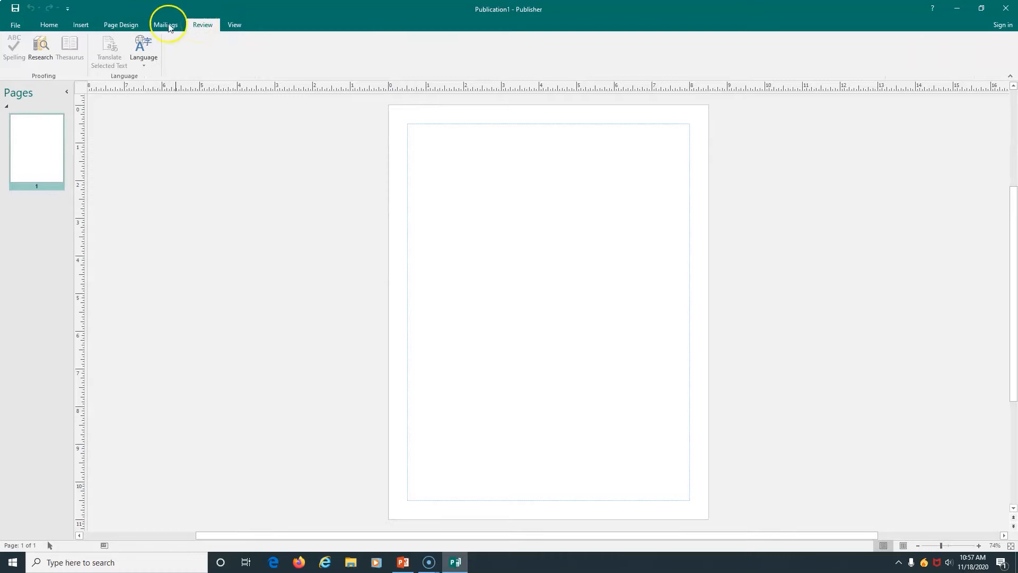
{"action": "left_click", "coordinate": [50, 25]}
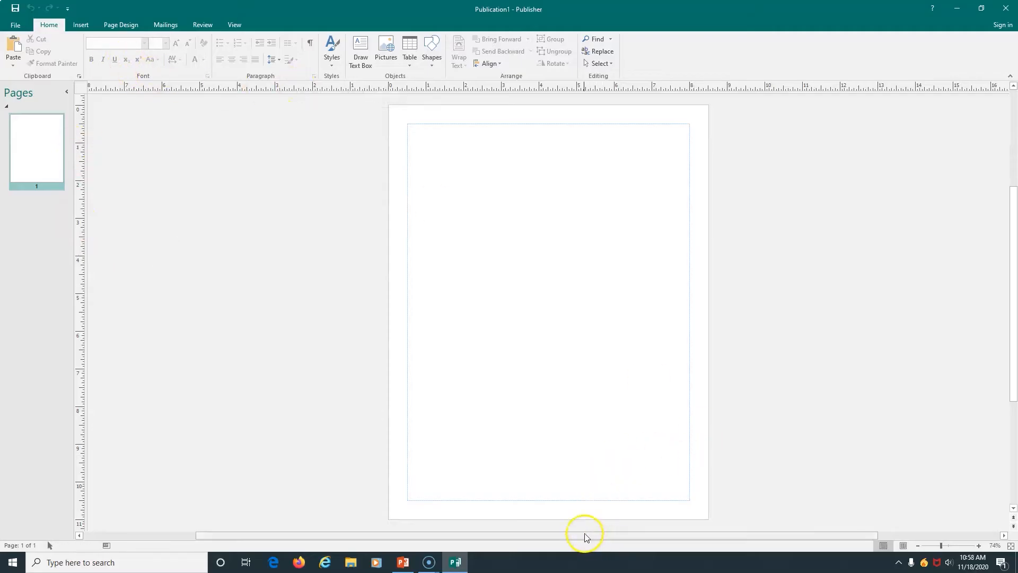
{"action": "mouse_move", "coordinate": [582, 536]}
{"action": "left_mouse_down"}
{"action": "mouse_move", "coordinate": [557, 539]}
{"action": "mouse_move", "coordinate": [586, 536]}
{"action": "left_mouse_up"}
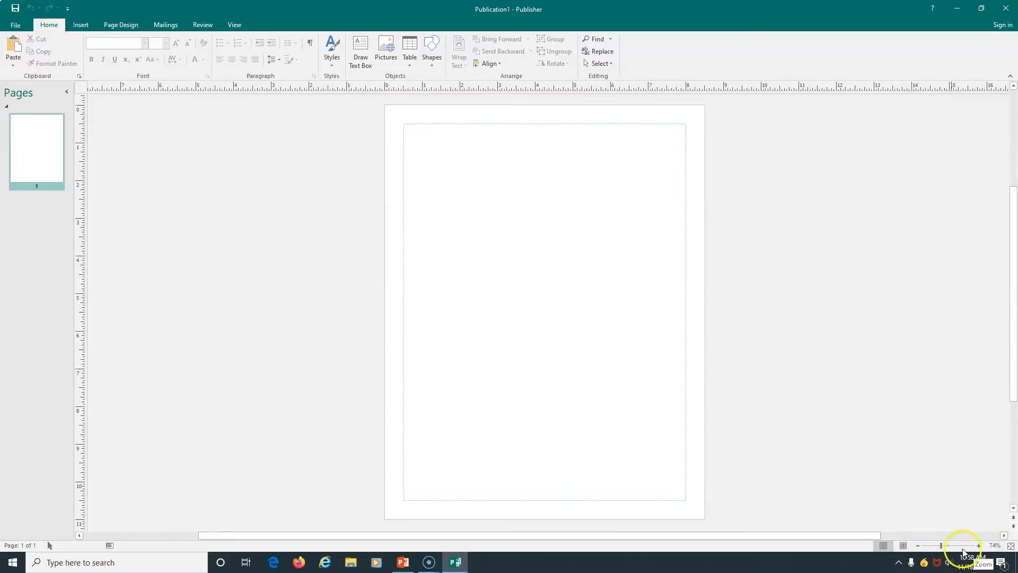
{"action": "left_click", "coordinate": [918, 545]}
{"action": "left_click", "coordinate": [978, 547]}
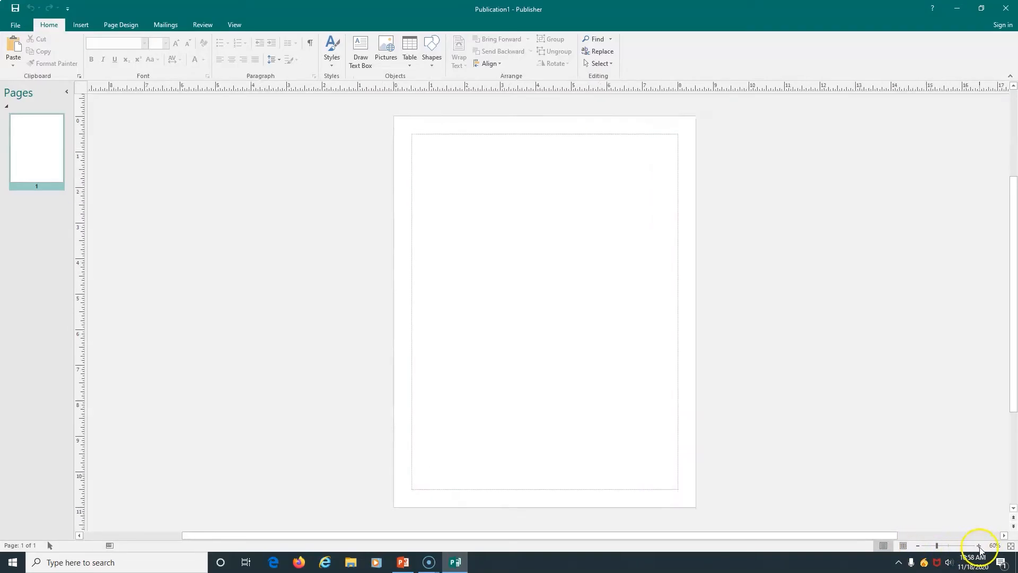
{"action": "left_click", "coordinate": [978, 546]}
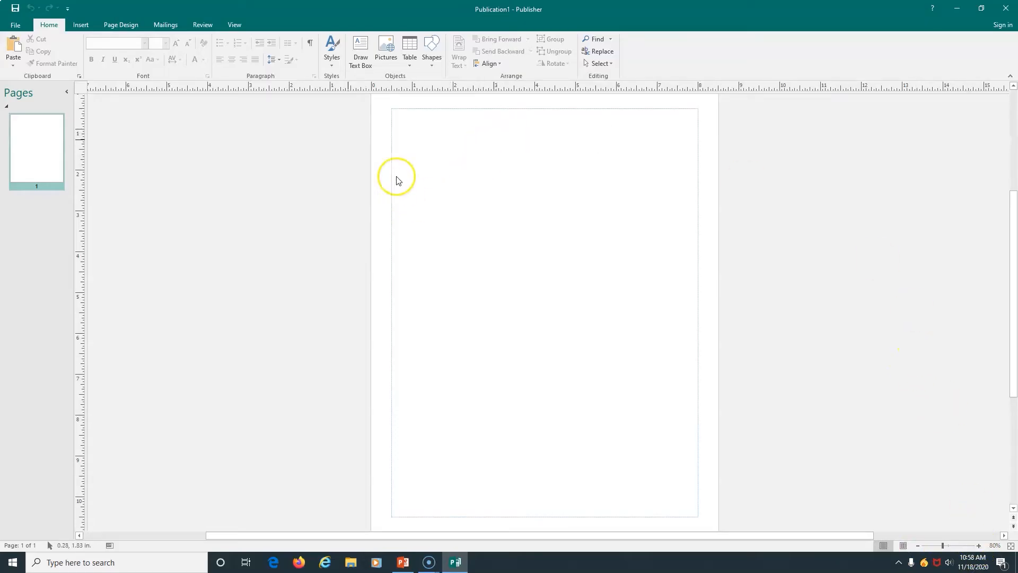
Open the preset page sizes for greeting cards.
{"action": "left_click", "coordinate": [122, 25]}
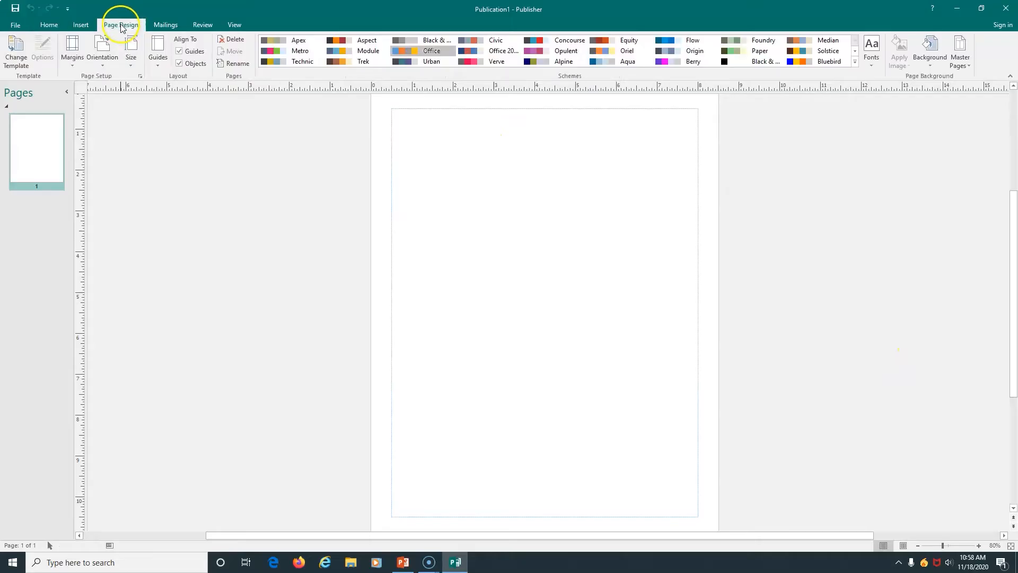
{"action": "left_click", "coordinate": [131, 64]}
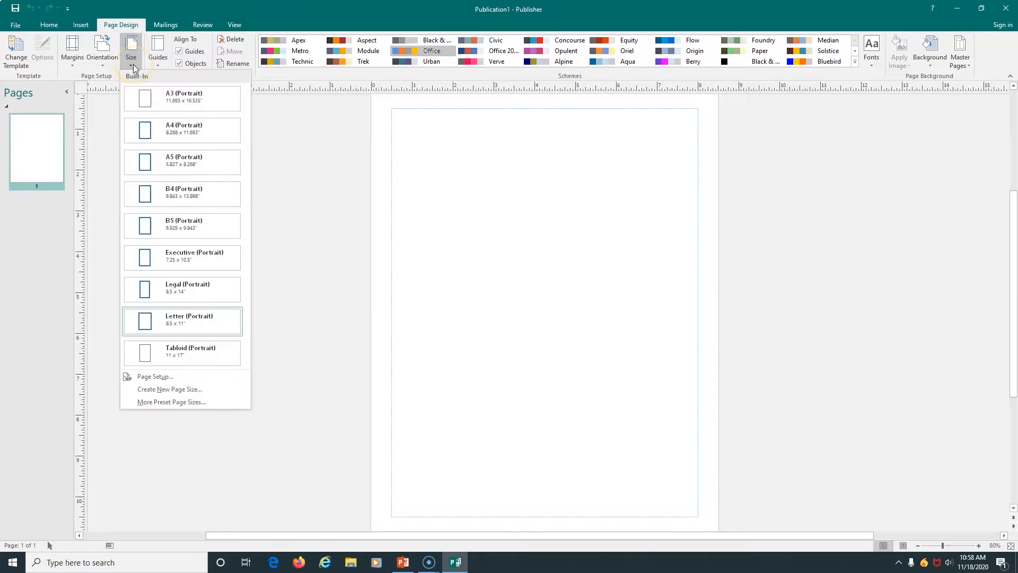
{"action": "left_click", "coordinate": [172, 404]}
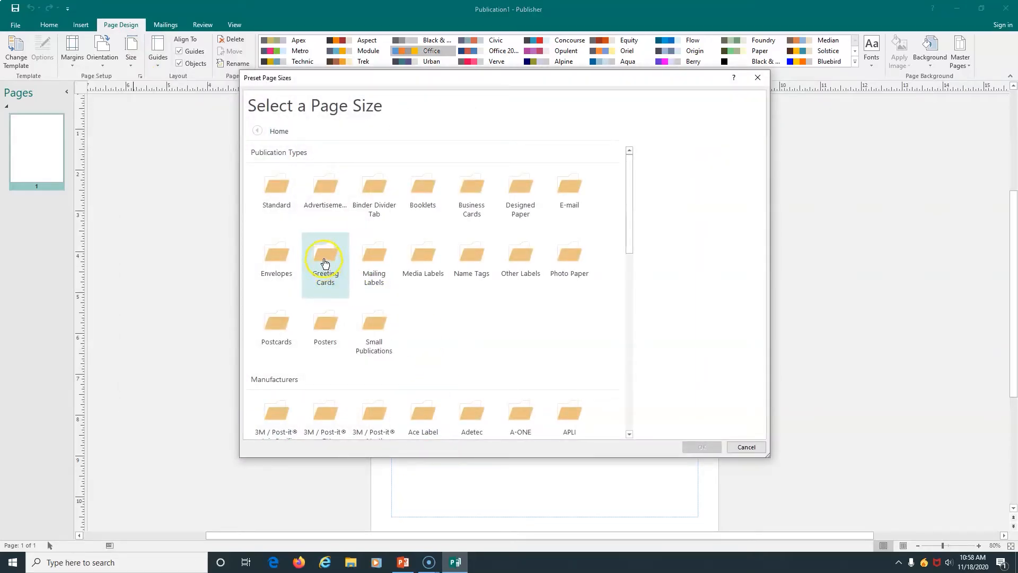
{"action": "left_click", "coordinate": [325, 261]}
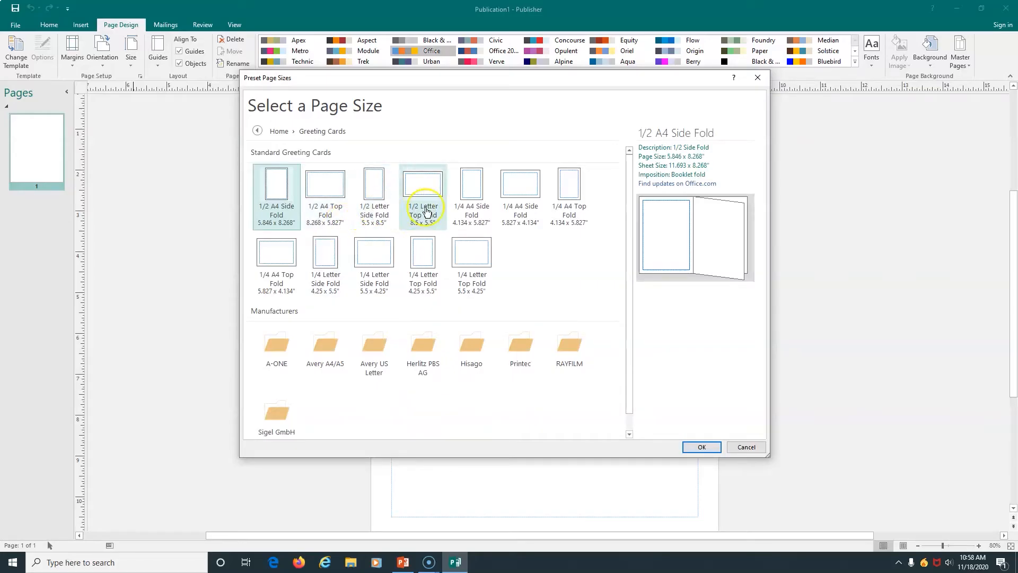
Compare the previews of the 1/2 Letter and 1/4 Letter greeting card fold layouts.
{"action": "left_click", "coordinate": [381, 209]}
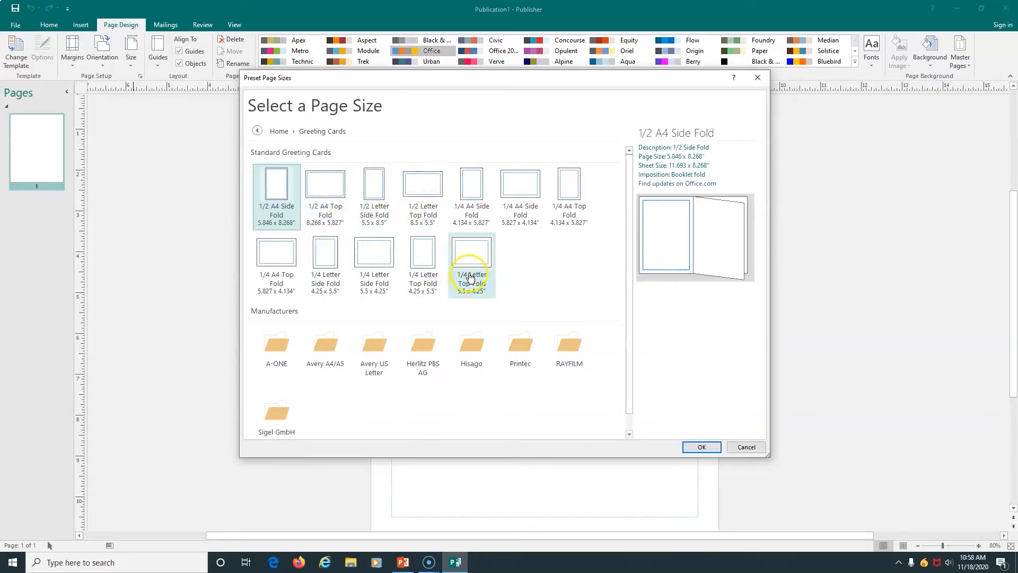
{"action": "left_click", "coordinate": [374, 194]}
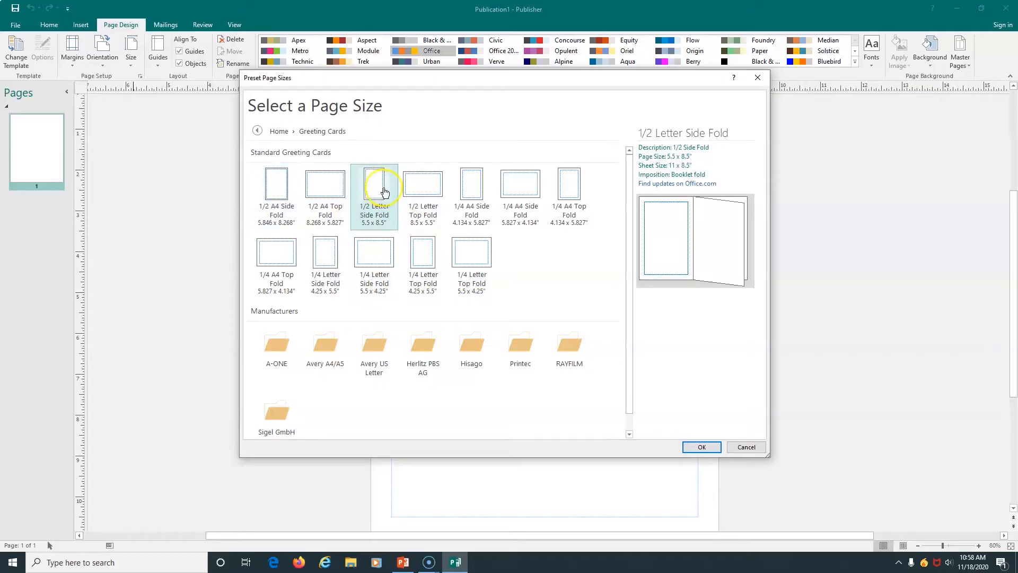
{"action": "left_click", "coordinate": [420, 194]}
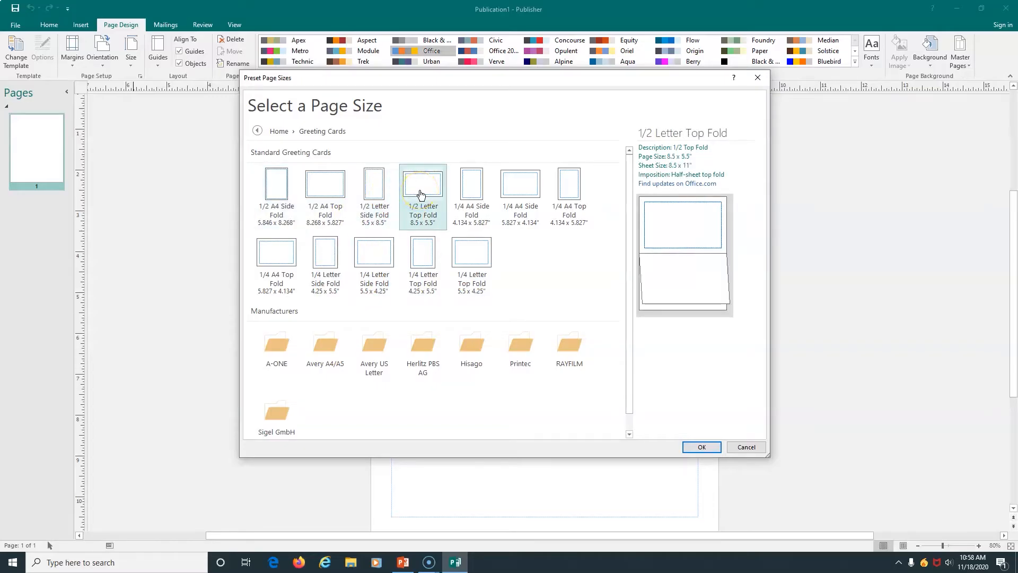
{"action": "left_click", "coordinate": [325, 254]}
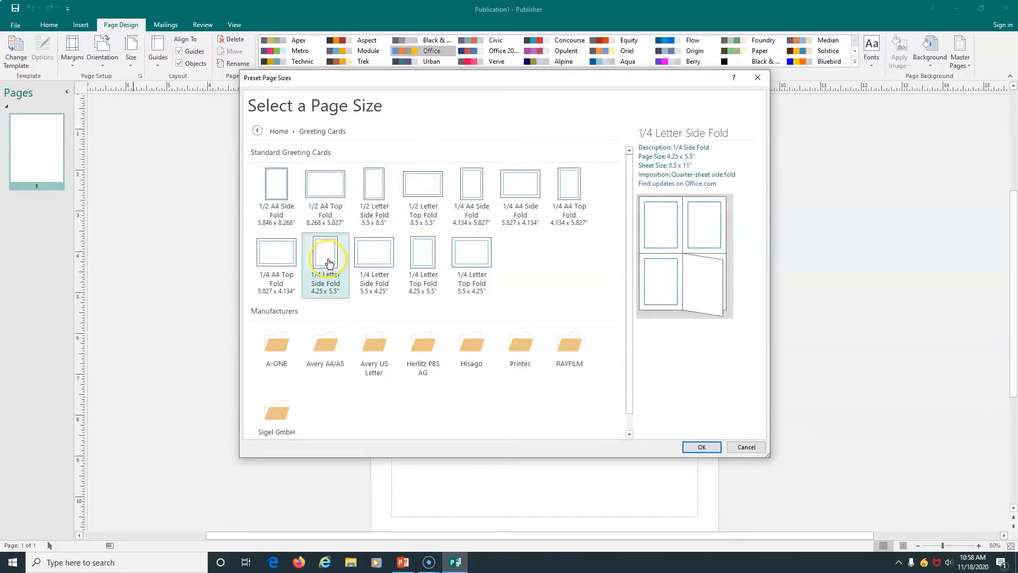
{"action": "left_click", "coordinate": [367, 263]}
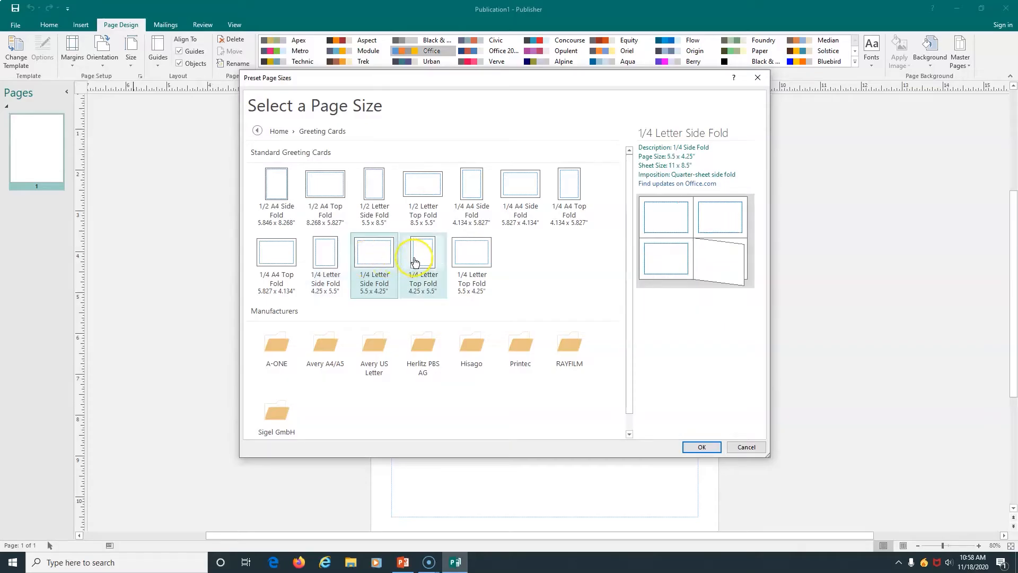
Apply the 4.25 x 5.5" 1/4 Letter Side Fold page size and automatically insert the three extra pages.
{"action": "left_click", "coordinate": [328, 257]}
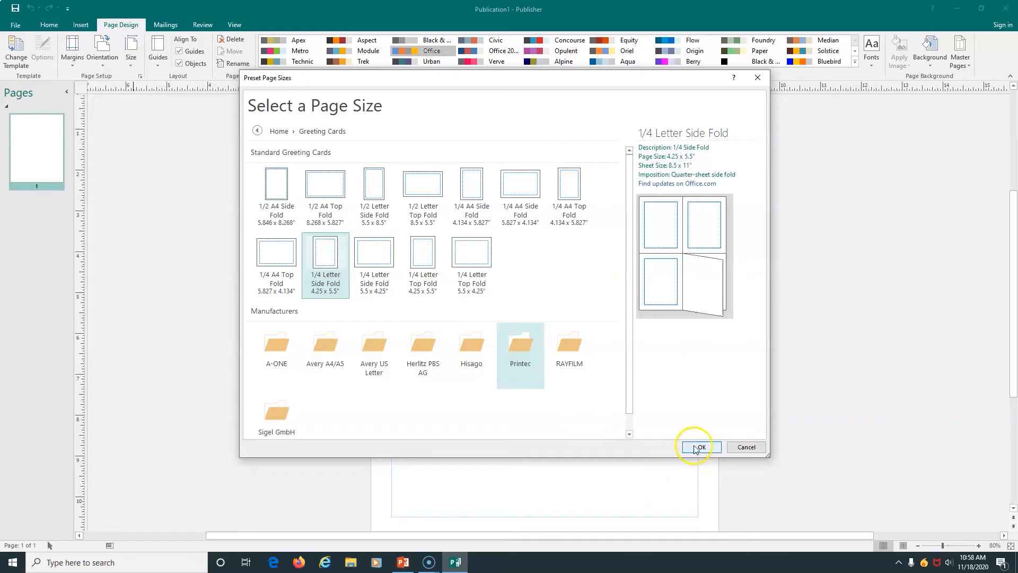
{"action": "left_click", "coordinate": [700, 447]}
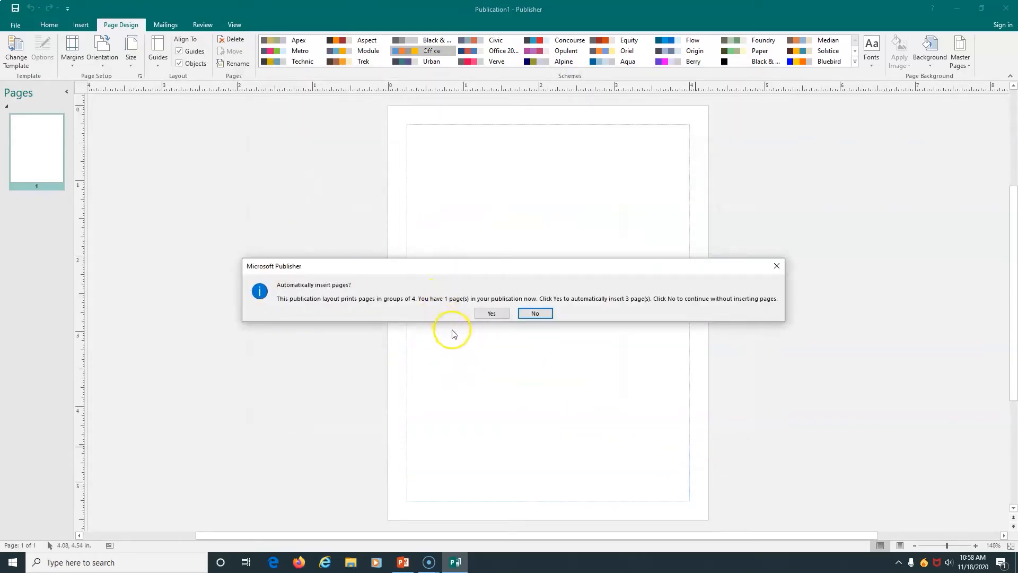
{"action": "left_click", "coordinate": [489, 314]}
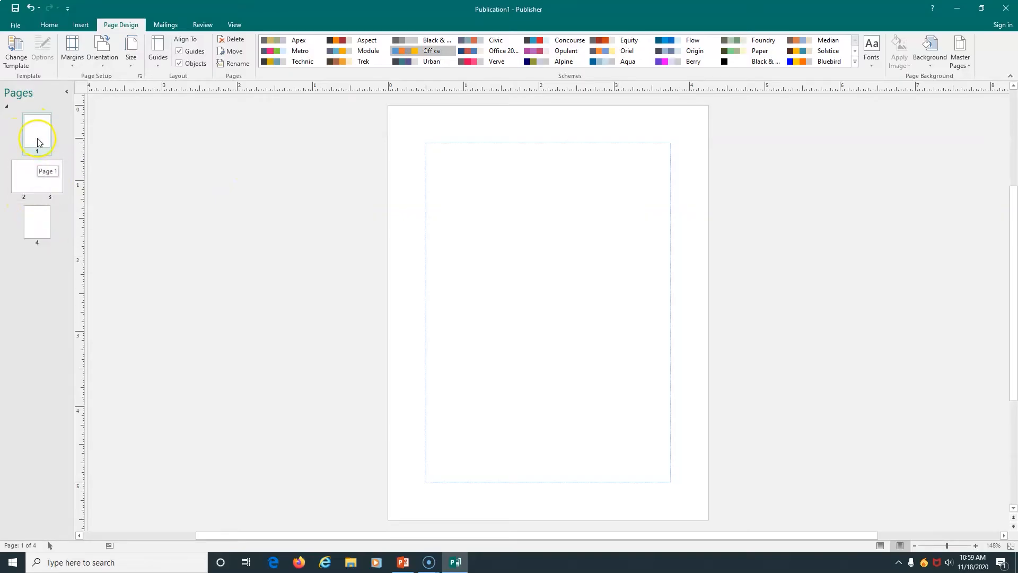
View the card's inside spread and back page, and return to page 1.
{"action": "left_click", "coordinate": [36, 183]}
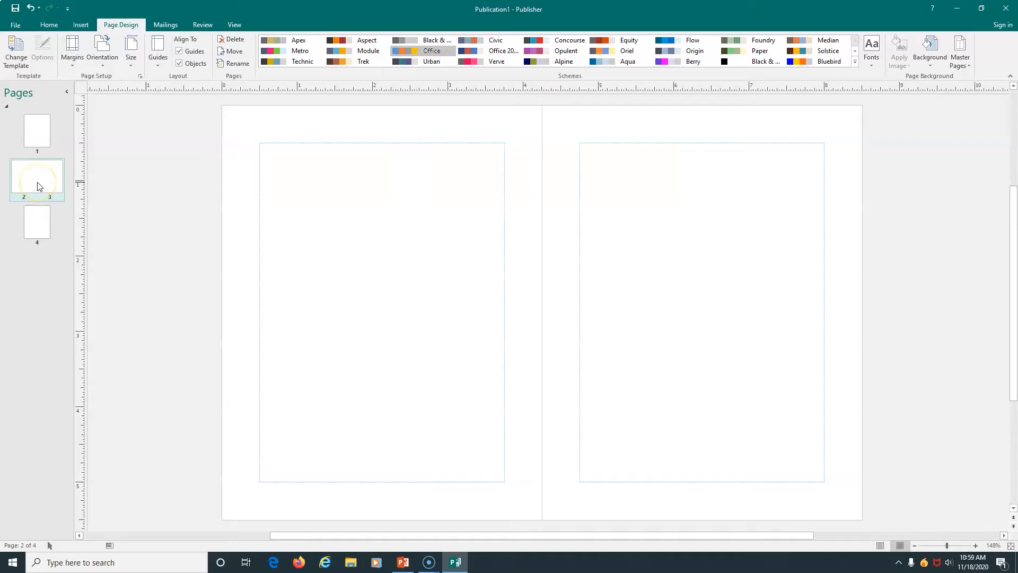
{"action": "left_click", "coordinate": [38, 227]}
{"action": "left_click", "coordinate": [36, 156]}
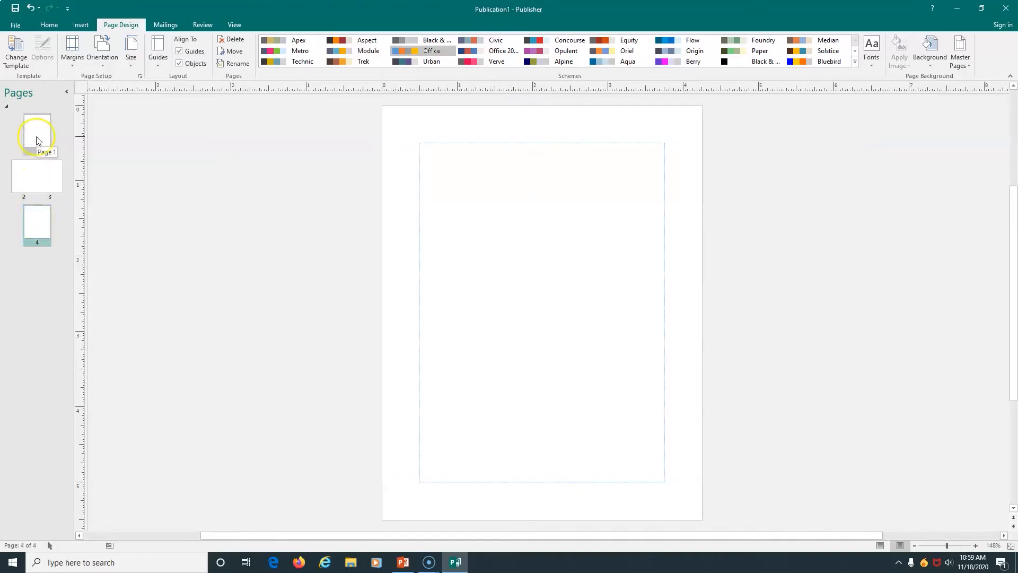
{"action": "left_click", "coordinate": [37, 140]}
{"action": "left_click", "coordinate": [239, 195]}
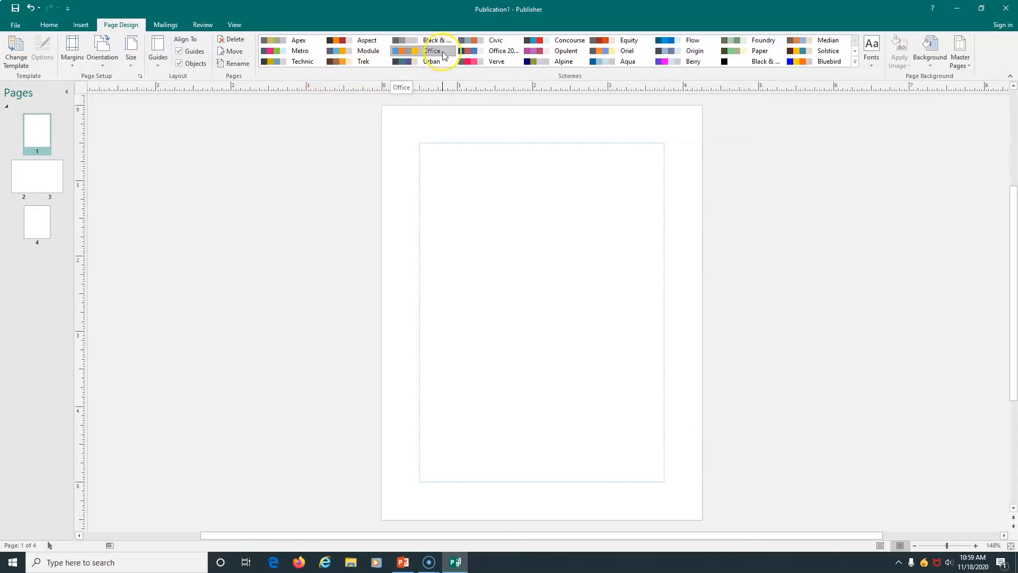
Apply the Mistletoe color scheme to the publication.
{"action": "left_click", "coordinate": [855, 62]}
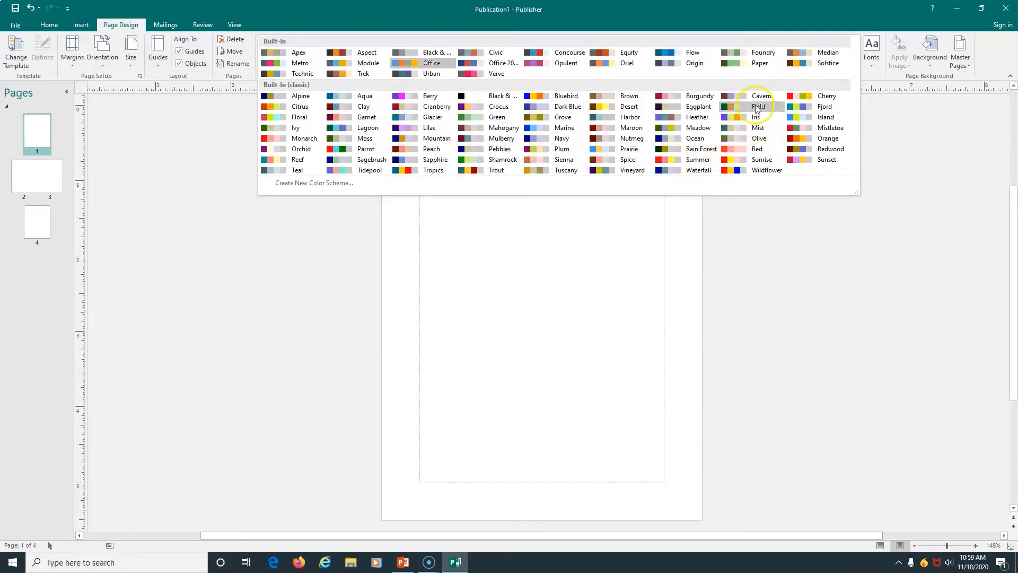
{"action": "left_click", "coordinate": [830, 130]}
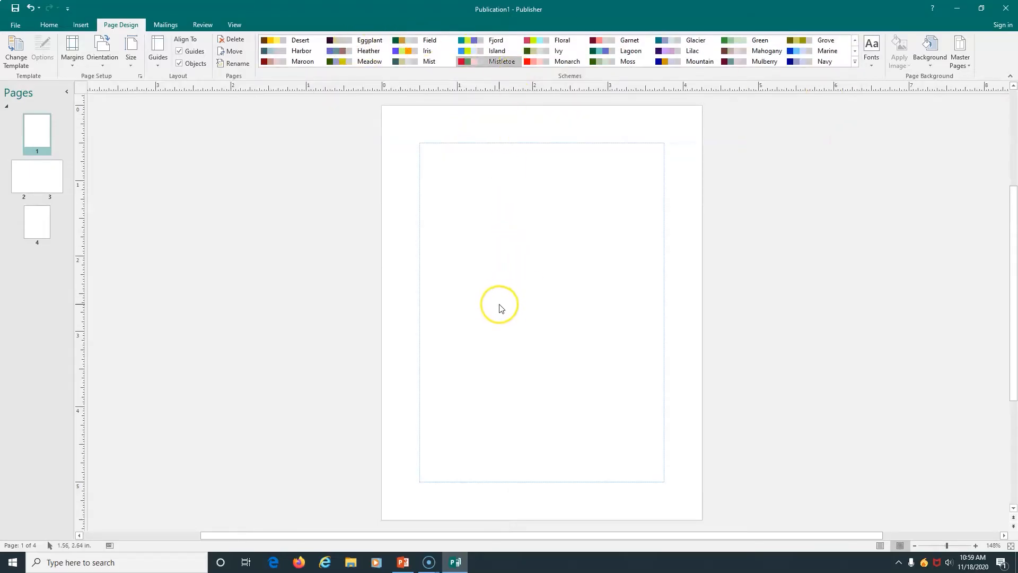
Insert the Wreath picture from the Pictures folder onto page 1.
{"action": "left_click", "coordinate": [81, 25]}
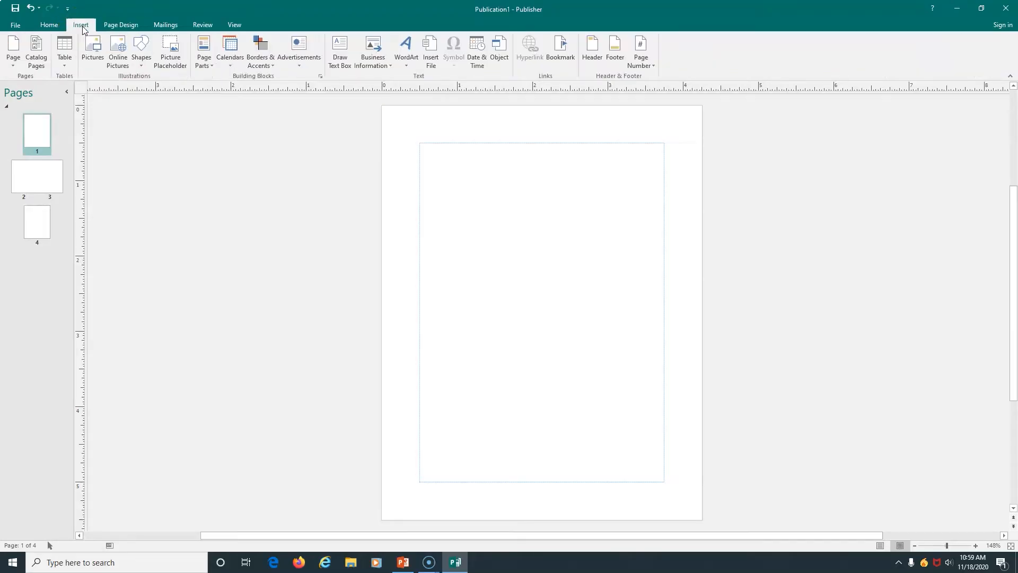
{"action": "left_click", "coordinate": [96, 57]}
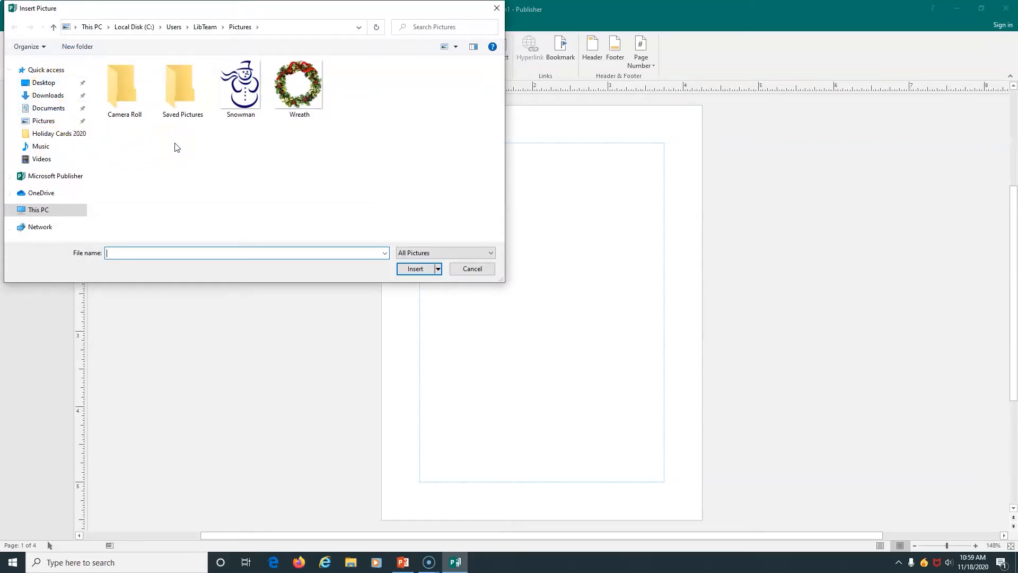
{"action": "left_click", "coordinate": [306, 103]}
{"action": "left_click", "coordinate": [415, 268]}
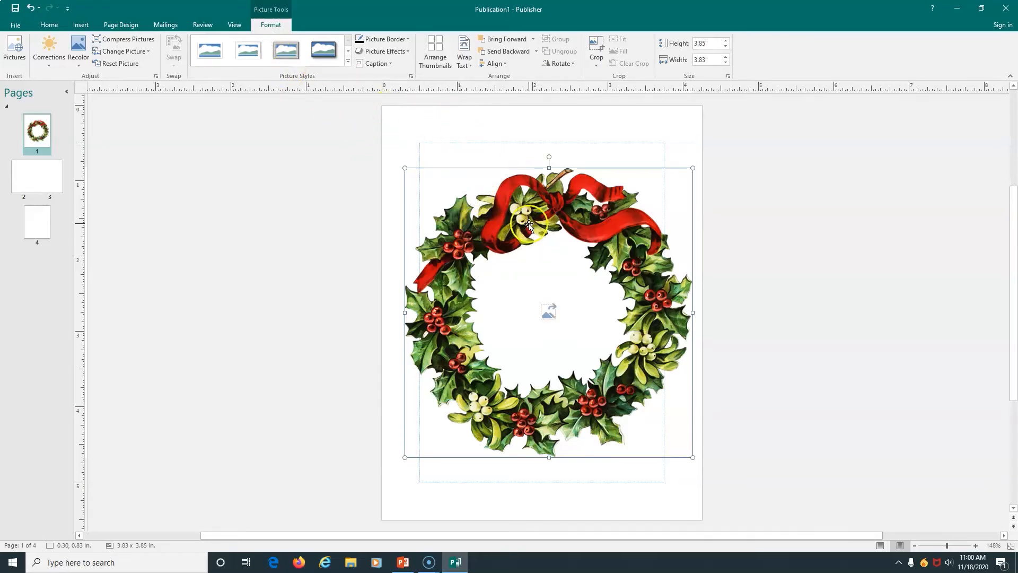
{"action": "left_click", "coordinate": [433, 122]}
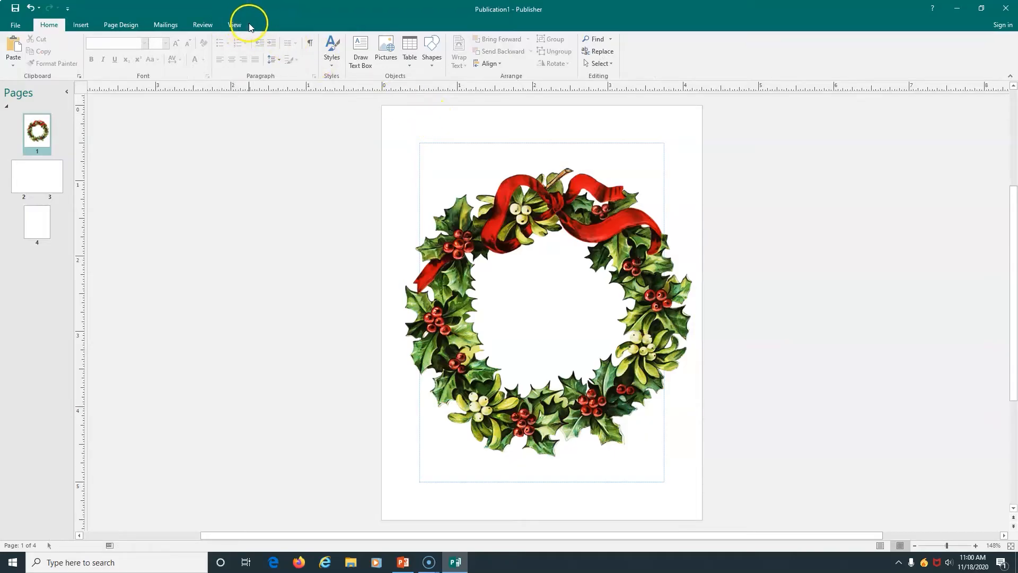
Shrink the wreath picture proportionally to about 3.17 x 3.19 inches.
{"action": "left_click", "coordinate": [478, 228]}
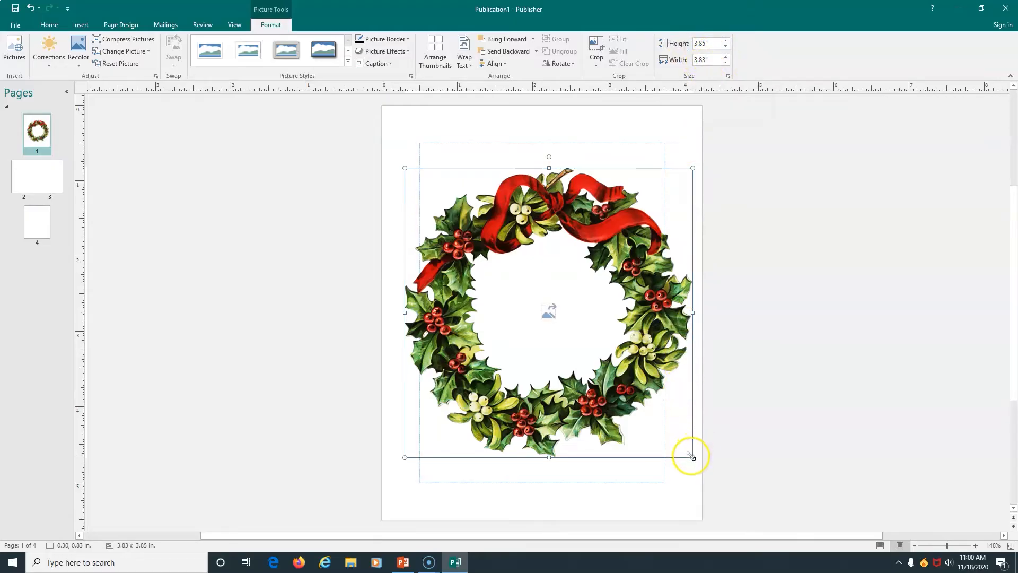
{"action": "left_click_drag", "start_coordinate": [692, 458], "coordinate": [643, 407]}
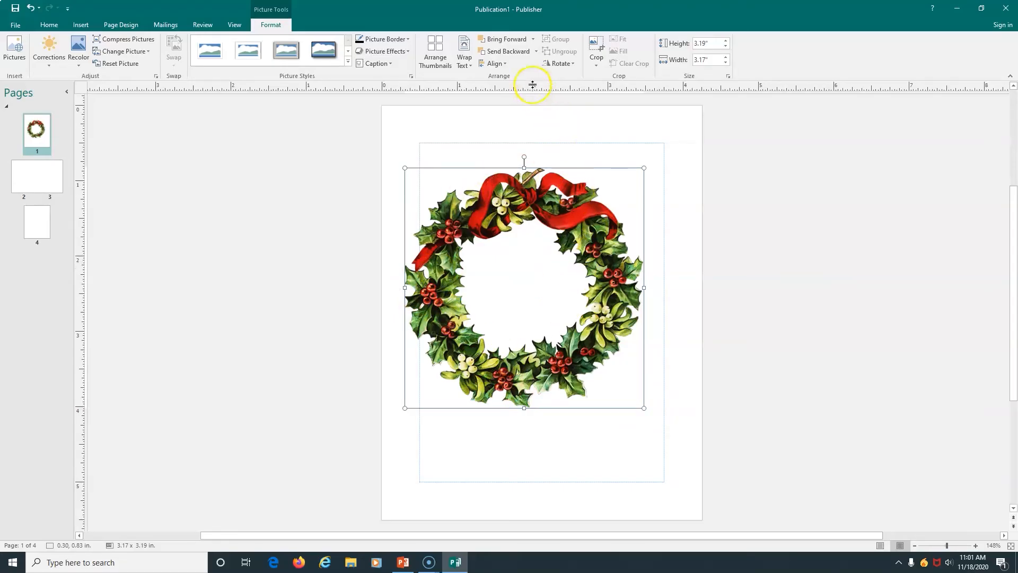
Center the wreath picture horizontally and vertically relative to the margin guides on page 1.
{"action": "left_click", "coordinate": [505, 64]}
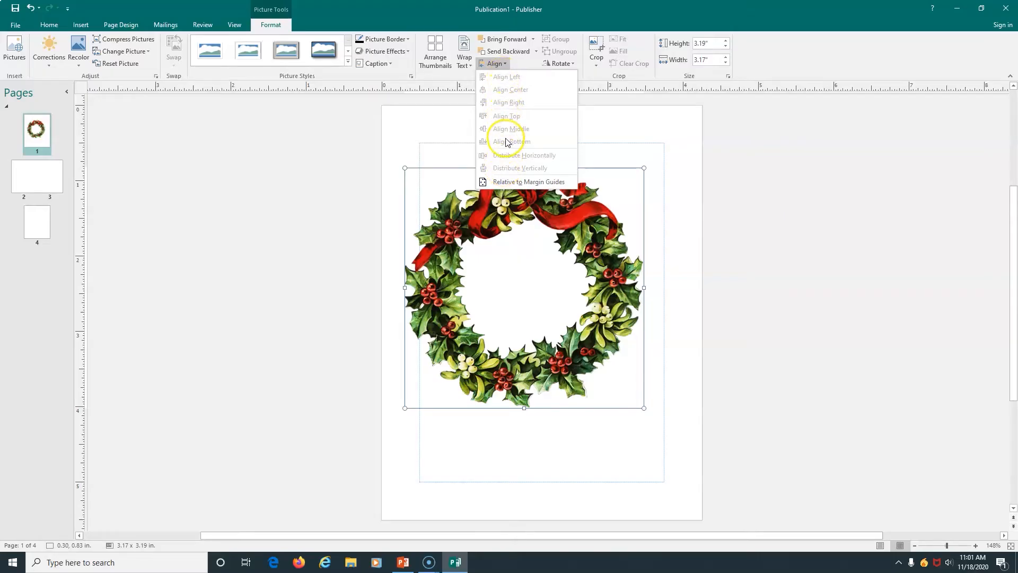
{"action": "left_click", "coordinate": [515, 182]}
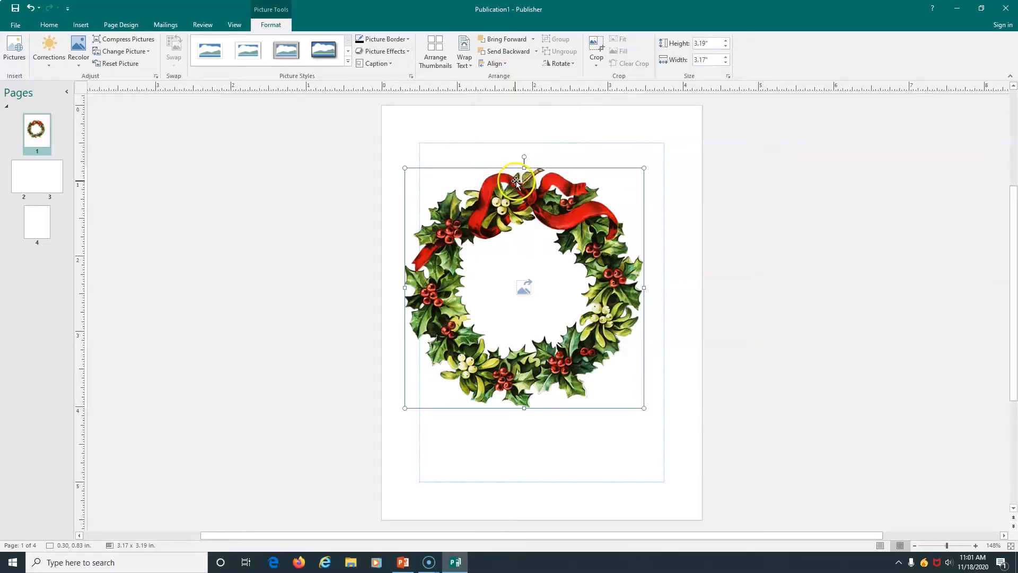
{"action": "left_click", "coordinate": [503, 64]}
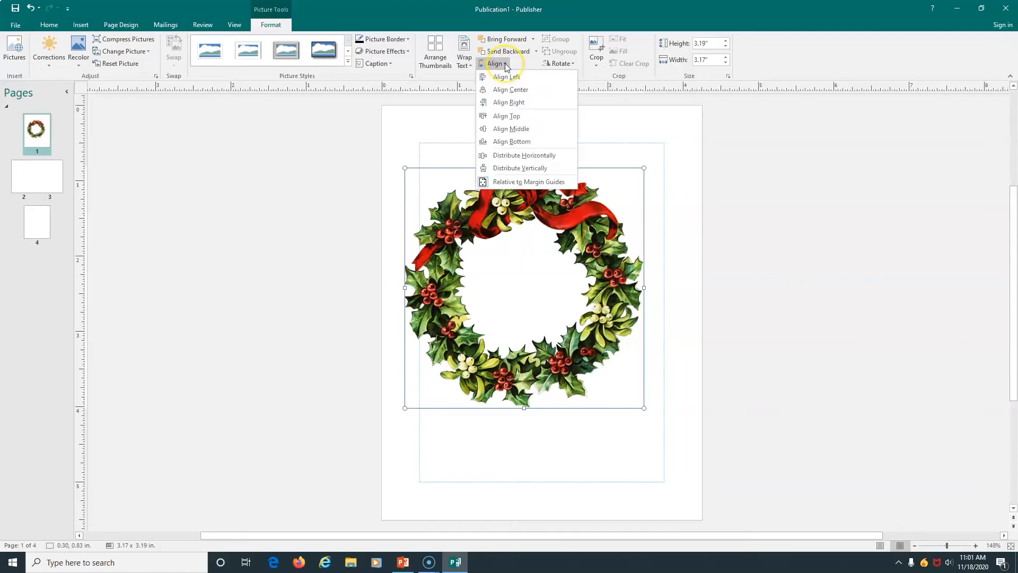
{"action": "left_click", "coordinate": [517, 92]}
{"action": "left_click", "coordinate": [503, 64]}
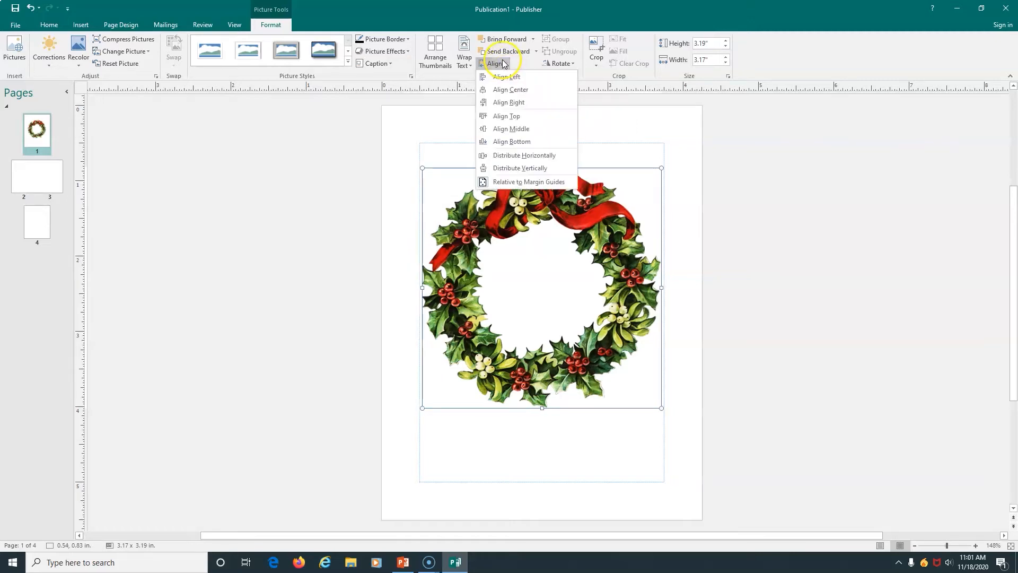
{"action": "left_click", "coordinate": [511, 129]}
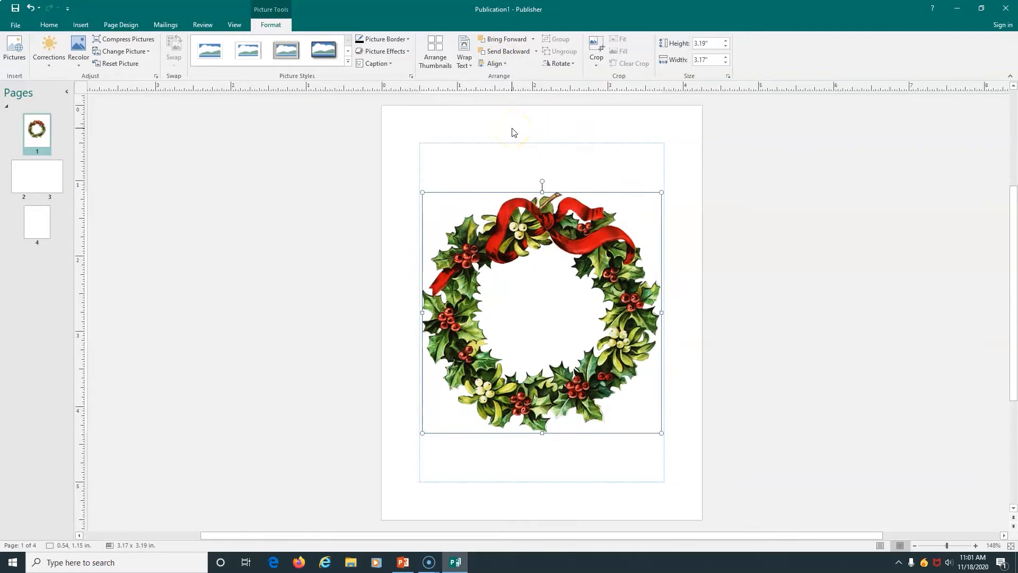
{"action": "left_click", "coordinate": [434, 158]}
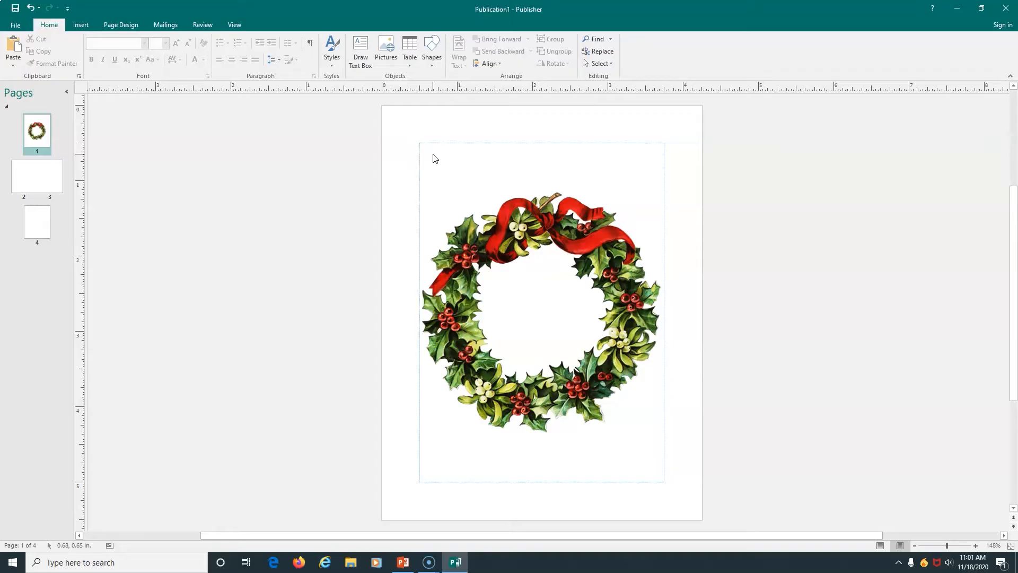
Draw a rectangle about 3.25 x 4.5 inches along page 1's margin guides and send it behind the wreath.
{"action": "left_click", "coordinate": [77, 24]}
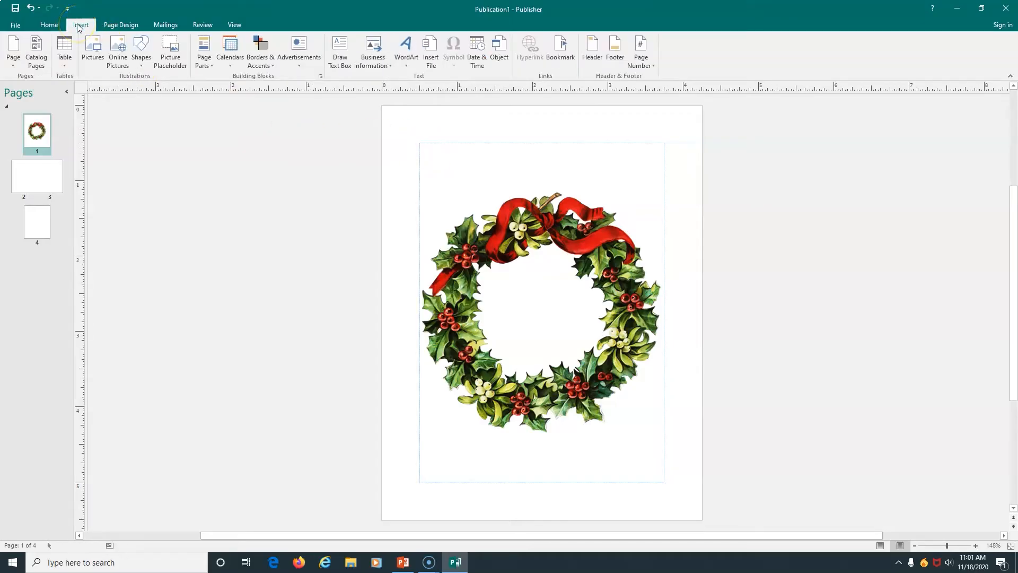
{"action": "left_click", "coordinate": [142, 65]}
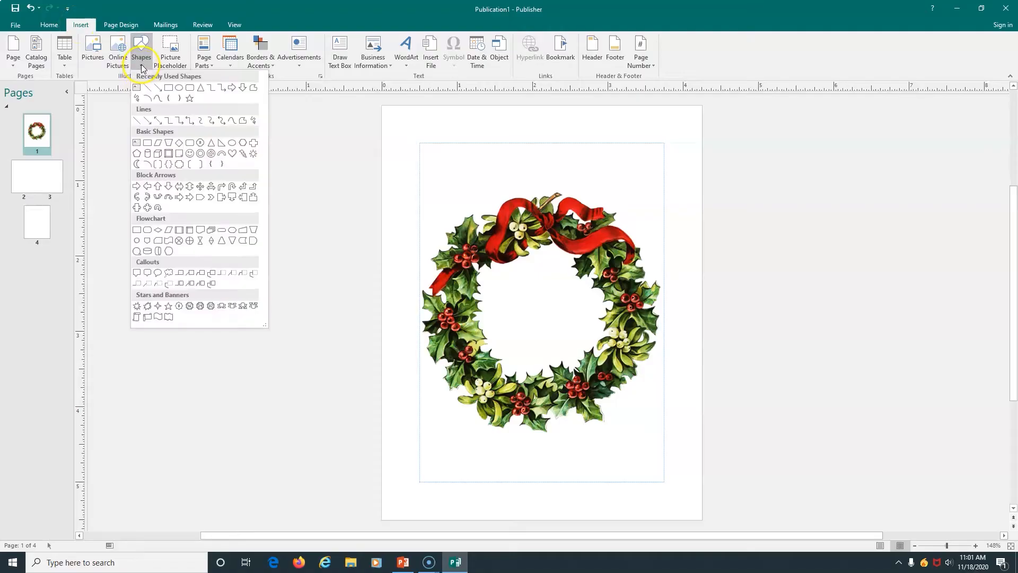
{"action": "left_click", "coordinate": [169, 88]}
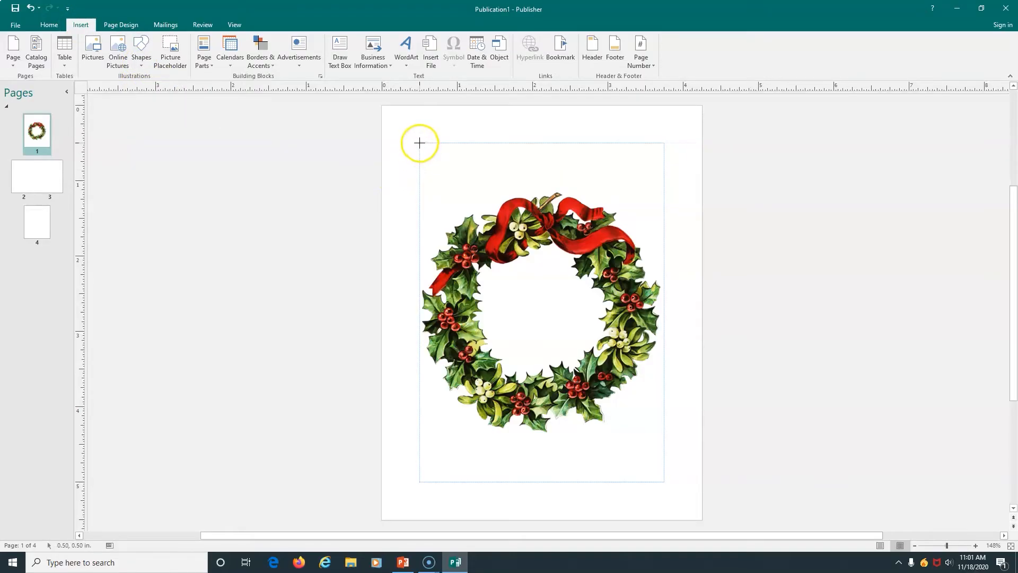
{"action": "mouse_move", "coordinate": [419, 143]}
{"action": "left_mouse_down"}
{"action": "mouse_move", "coordinate": [431, 170]}
{"action": "mouse_move", "coordinate": [657, 421]}
{"action": "mouse_move", "coordinate": [664, 482]}
{"action": "left_mouse_up"}
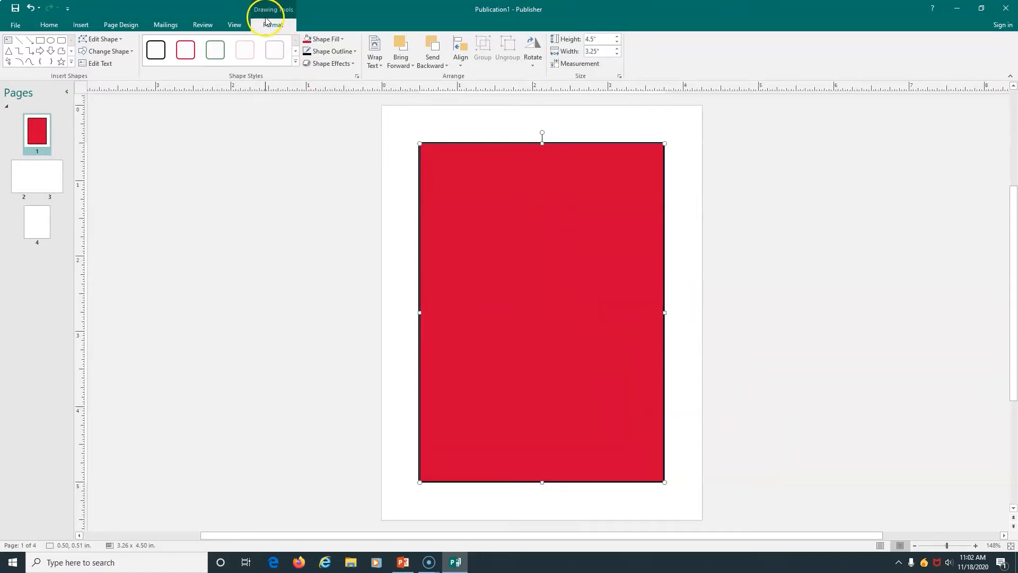
{"action": "left_click", "coordinate": [432, 47]}
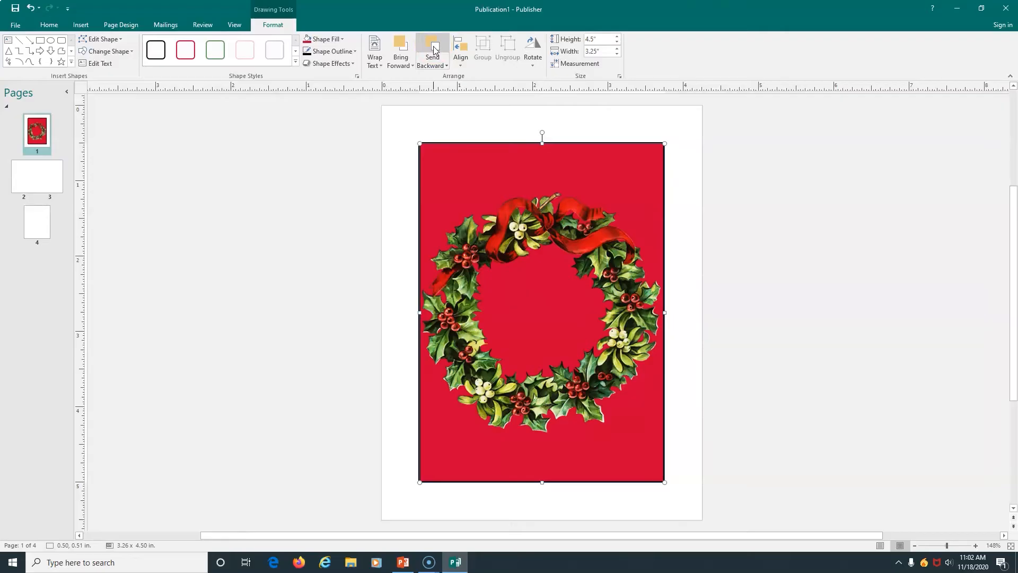
Apply the green outline shape style without colored fill to the rectangle and set its outline weight to 4½ pt.
{"action": "left_click", "coordinate": [296, 63]}
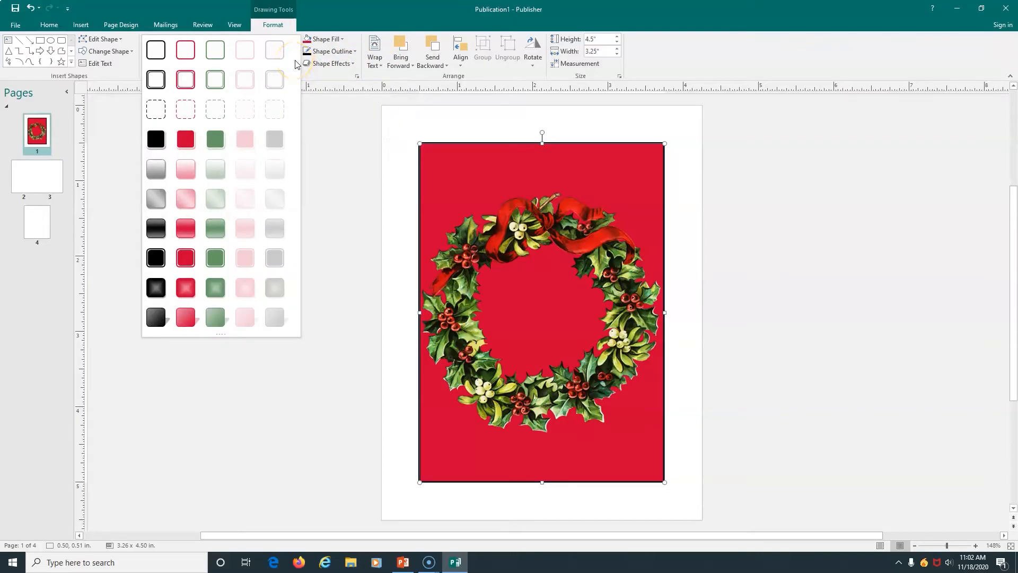
{"action": "left_click", "coordinate": [215, 53]}
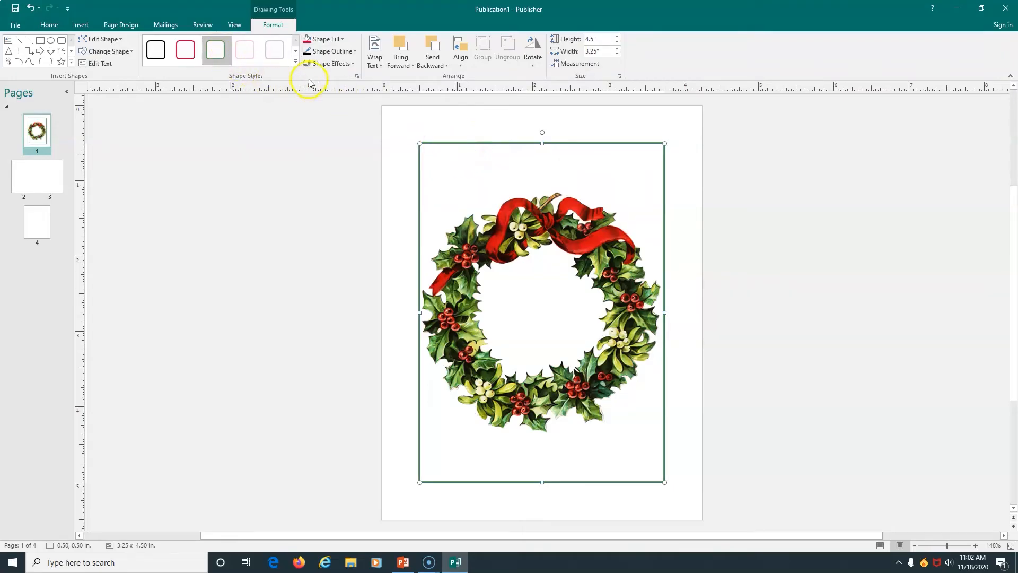
{"action": "left_click", "coordinate": [355, 51]}
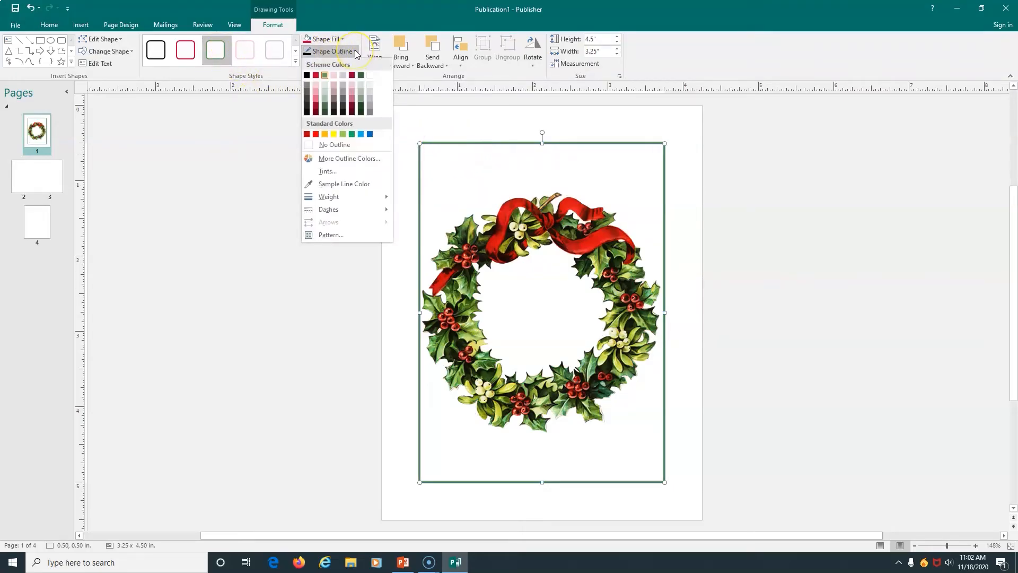
{"action": "mouse_move", "coordinate": [333, 197]}
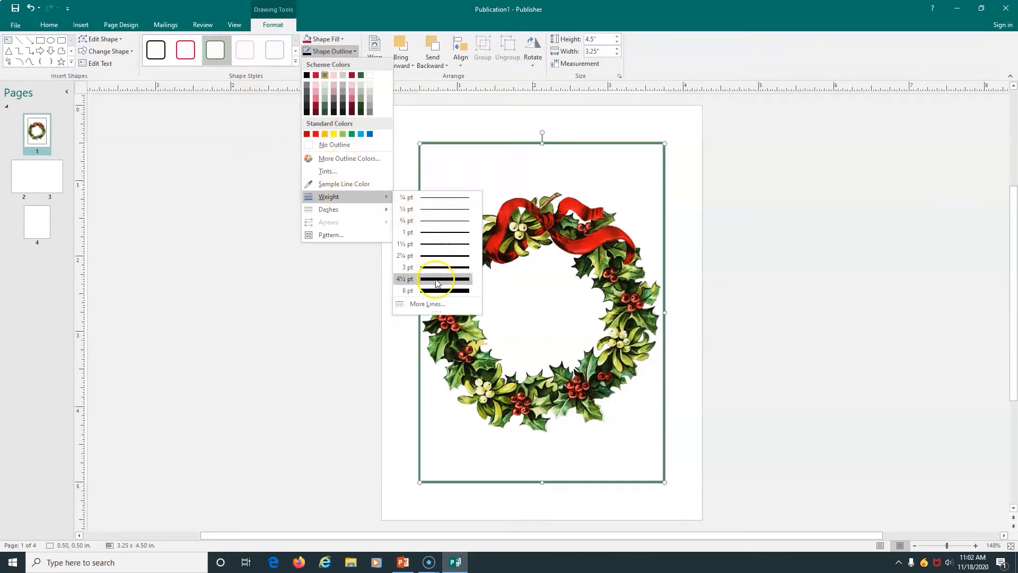
{"action": "left_click", "coordinate": [436, 279]}
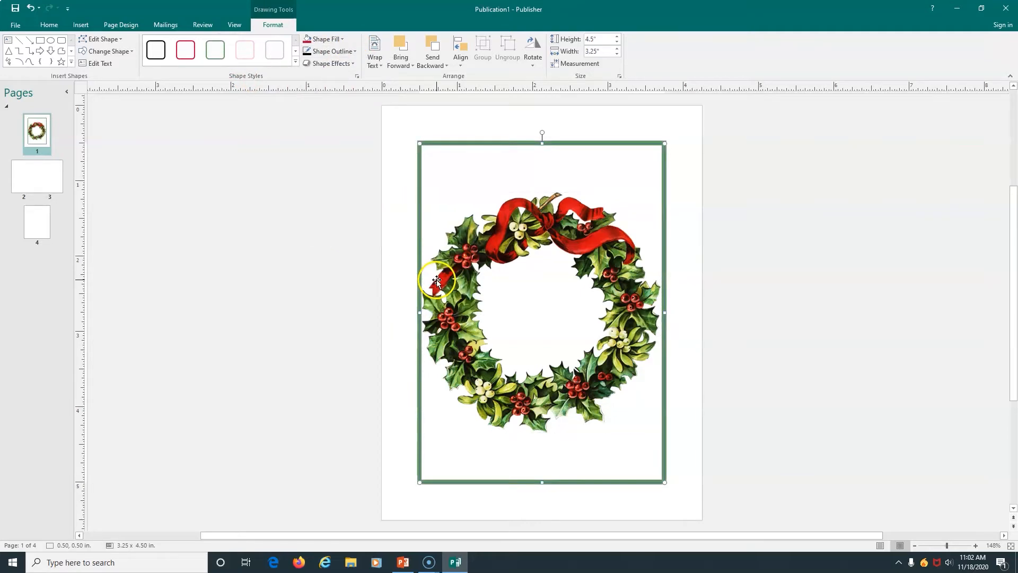
Add an outer shadow along the right and bottom edges of the green rectangle, and deselect it.
{"action": "left_click", "coordinate": [355, 64]}
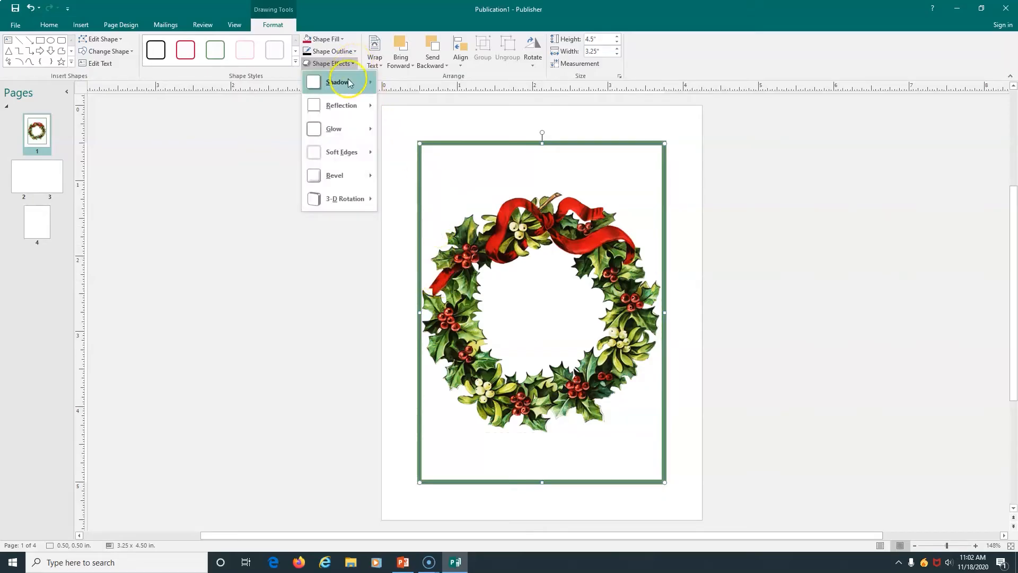
{"action": "mouse_move", "coordinate": [339, 83]}
{"action": "left_click", "coordinate": [391, 139]}
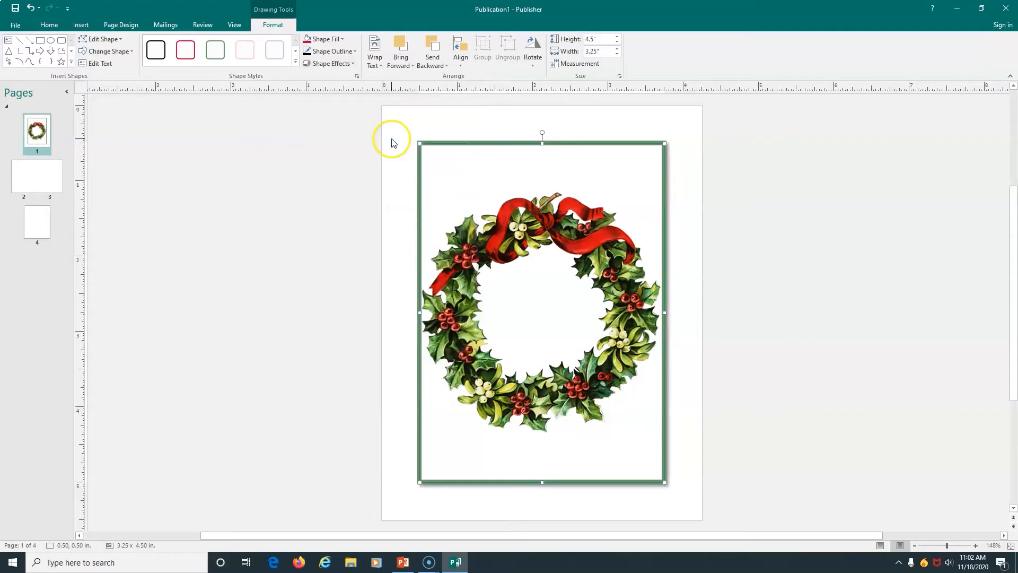
{"action": "left_click", "coordinate": [687, 382]}
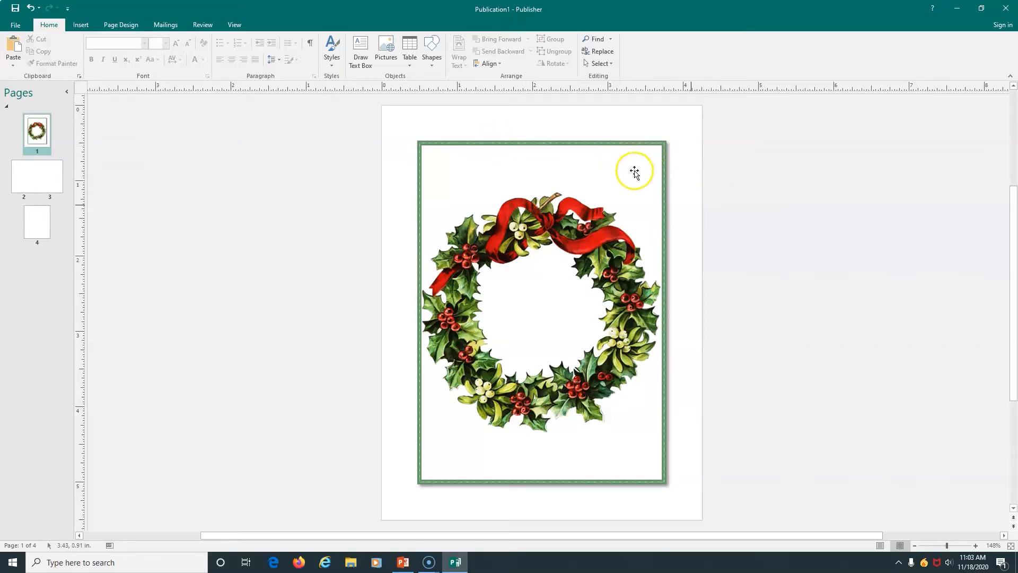
Copy the green rectangle and place the duplicate in the scratch area to the left of page 1.
{"action": "left_click", "coordinate": [914, 546]}
{"action": "left_click", "coordinate": [914, 546]}
{"action": "left_click", "coordinate": [914, 546]}
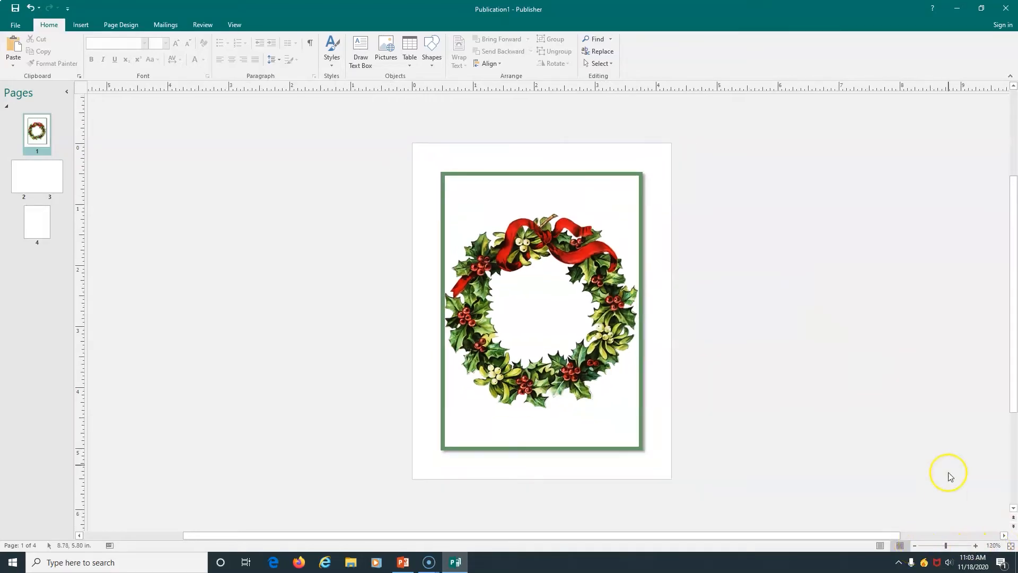
{"action": "left_click", "coordinate": [486, 176]}
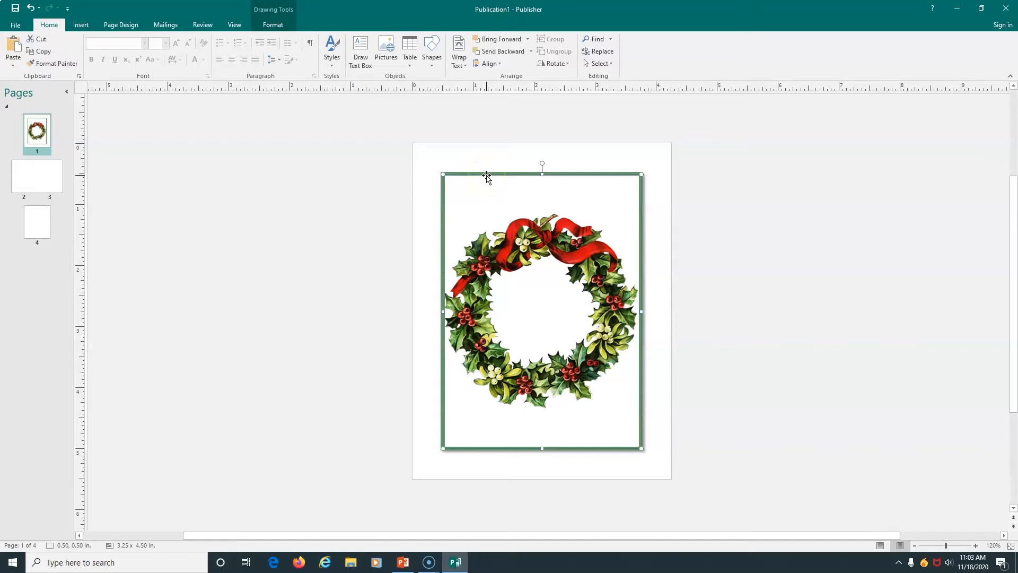
{"action": "right_click", "coordinate": [486, 177]}
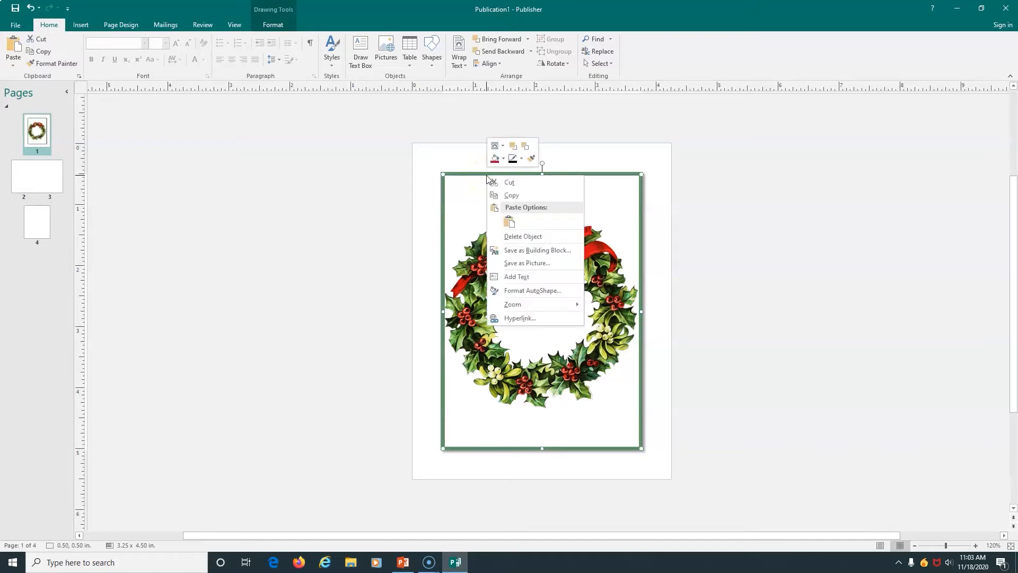
{"action": "left_click", "coordinate": [519, 193]}
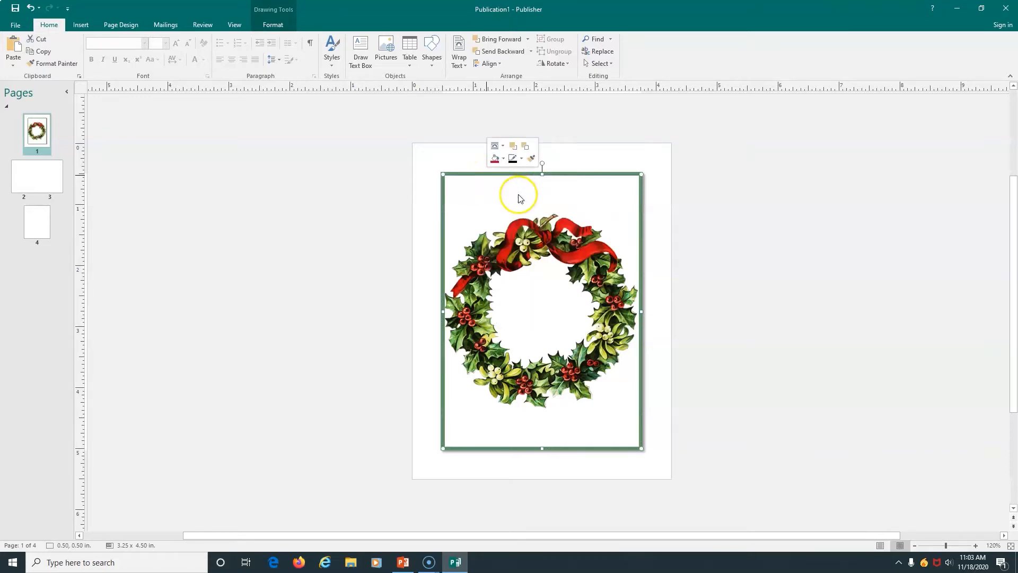
{"action": "left_click", "coordinate": [15, 49]}
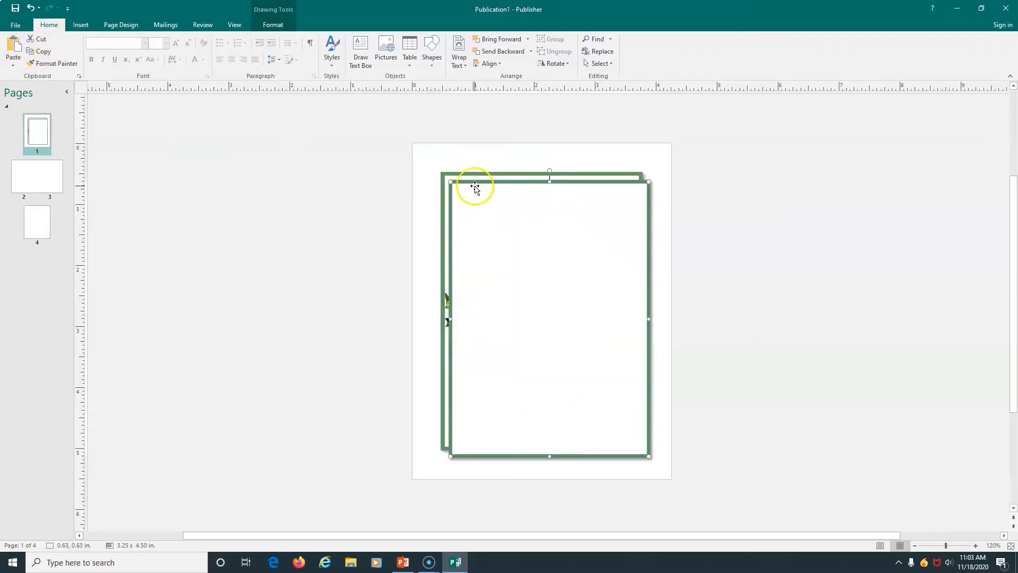
{"action": "left_click_drag", "start_coordinate": [479, 185], "coordinate": [160, 178]}
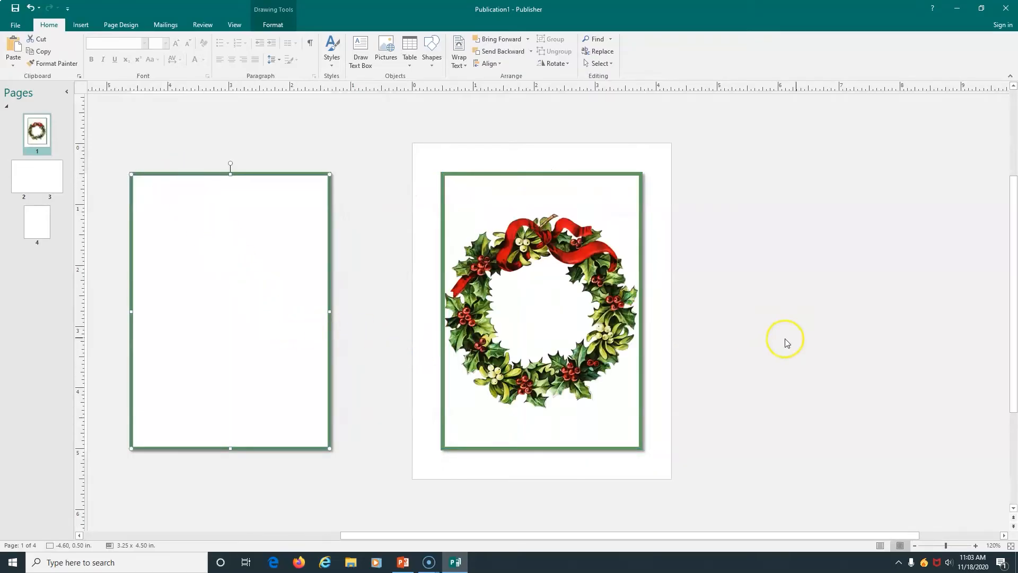
{"action": "left_click", "coordinate": [803, 317]}
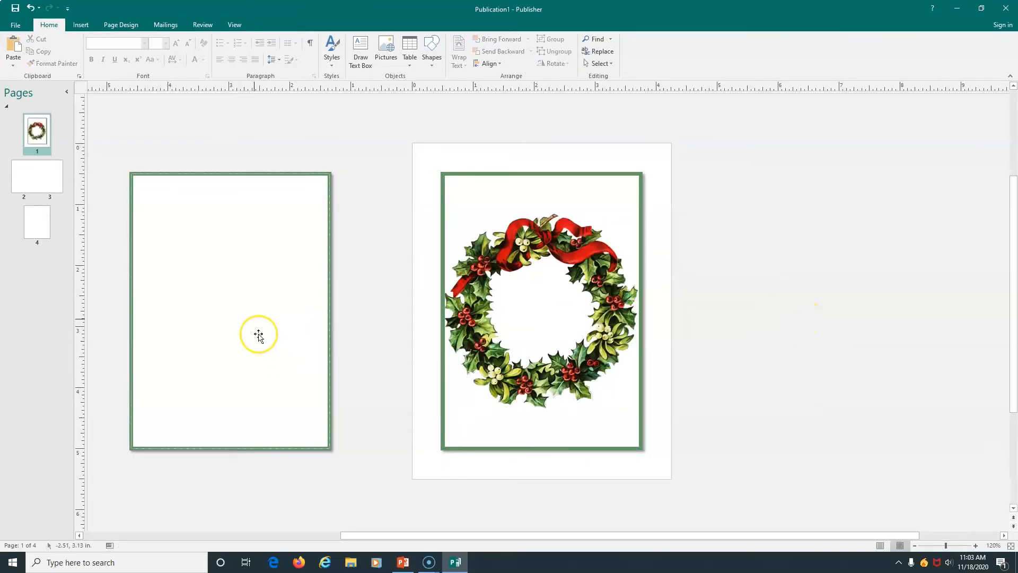
Move the duplicate green rectangle from the scratch area onto page 4, fitting it to the margin guides.
{"action": "left_click", "coordinate": [46, 185]}
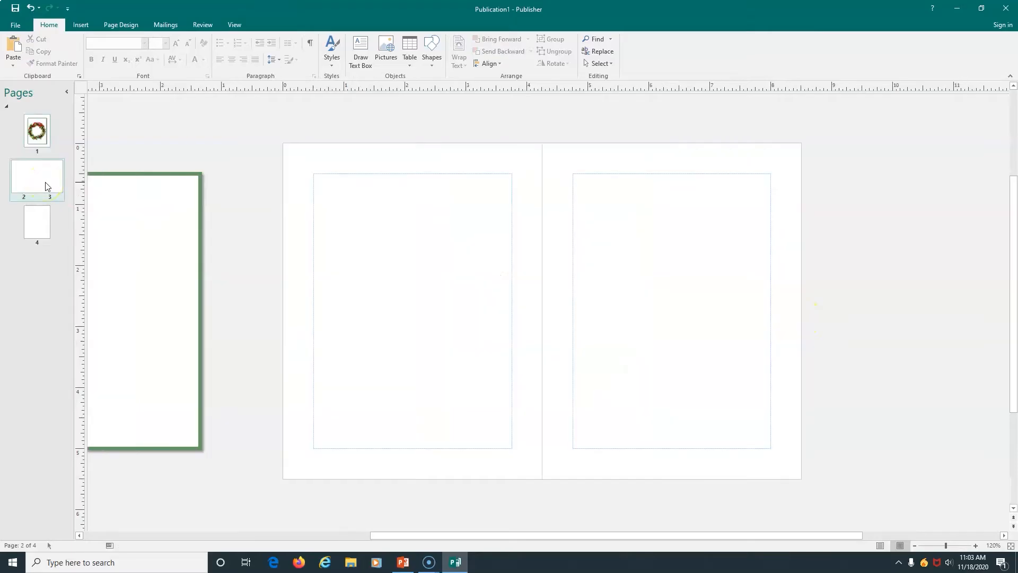
{"action": "left_click", "coordinate": [37, 212]}
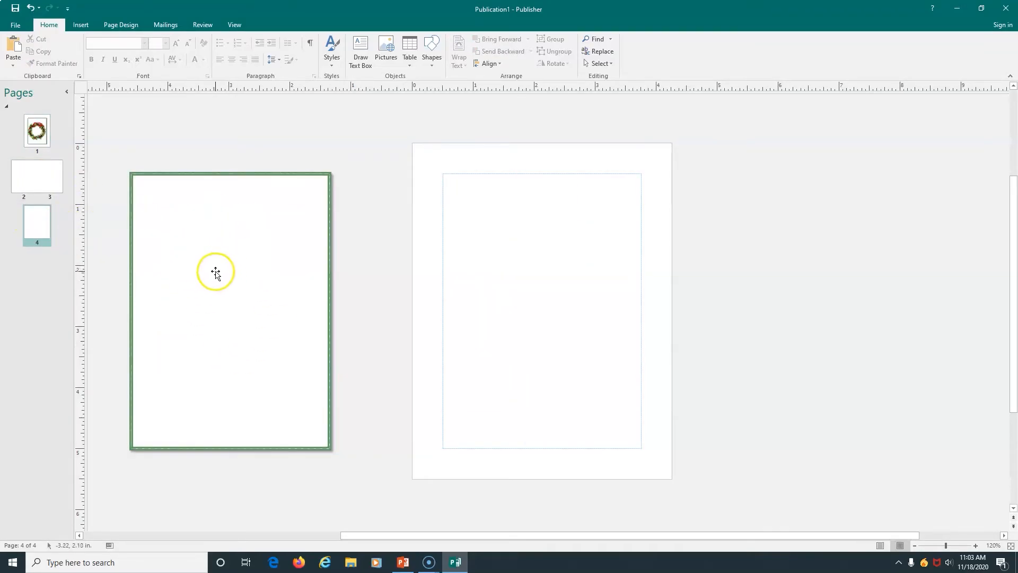
{"action": "left_click_drag", "start_coordinate": [199, 271], "coordinate": [512, 272]}
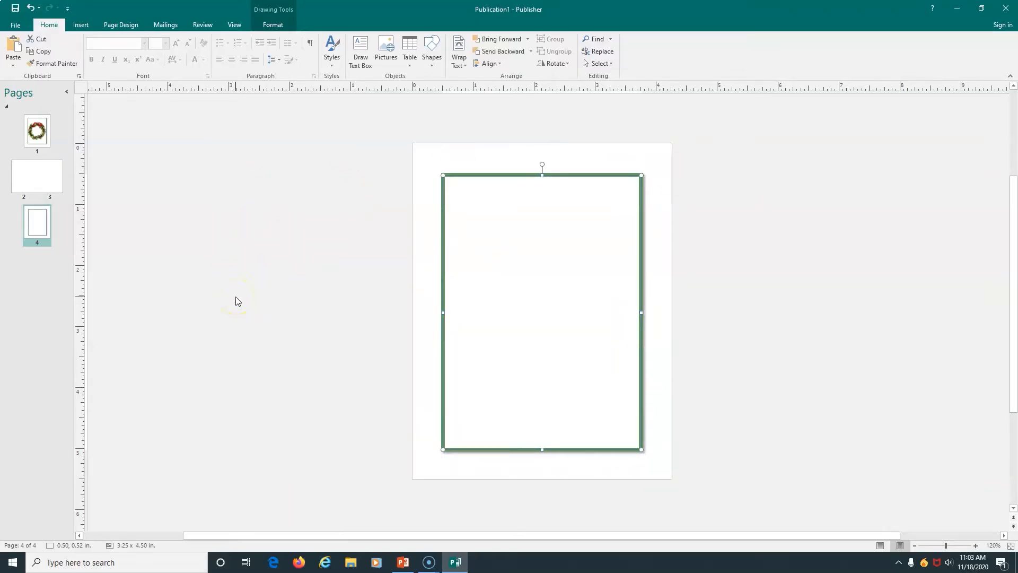
Draw a text box about 3.25 x 1.08 inches between page 2's side margins and enter "Happy Holidays!" in it.
{"action": "left_click", "coordinate": [50, 178]}
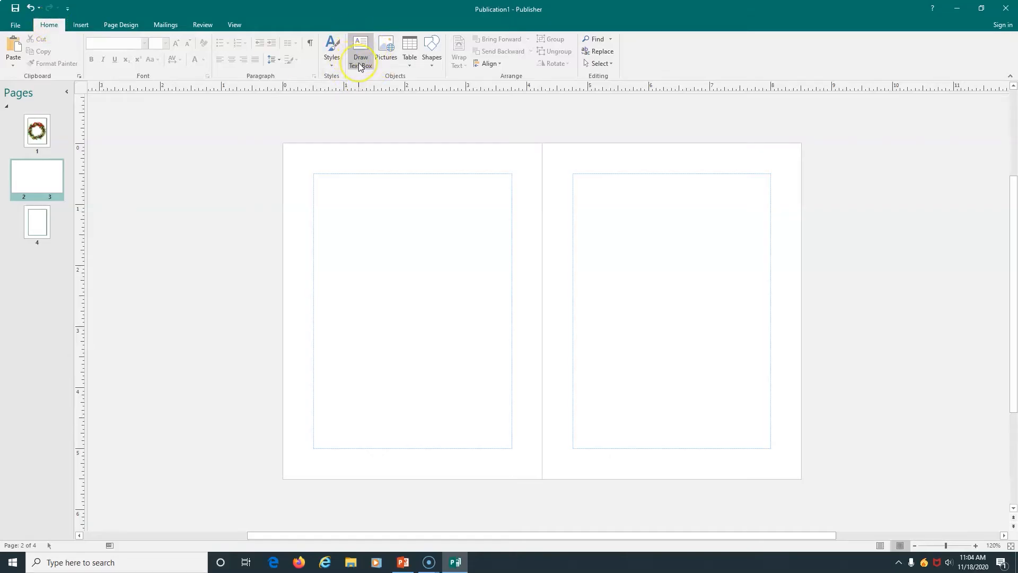
{"action": "left_click", "coordinate": [85, 27]}
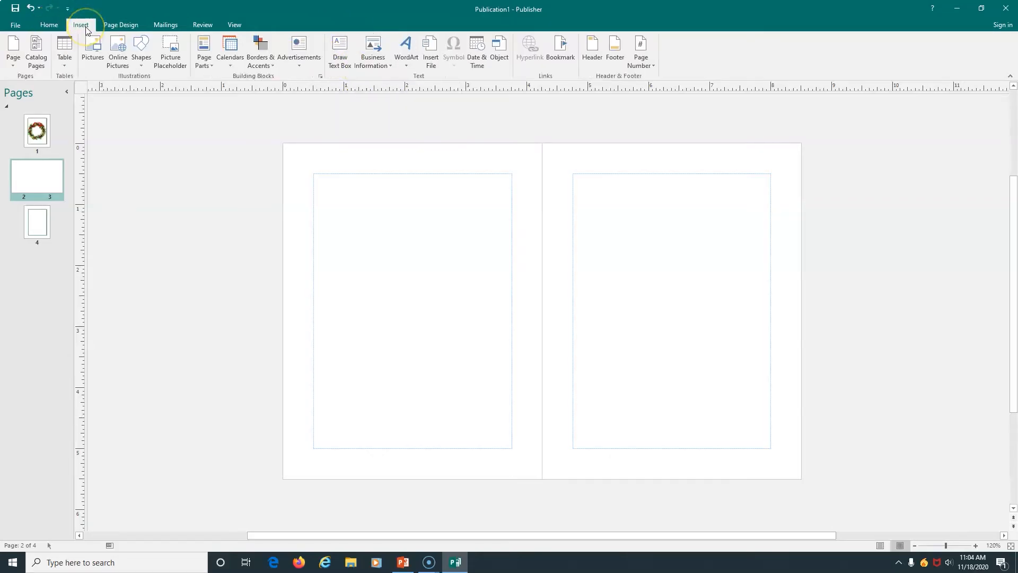
{"action": "left_click", "coordinate": [342, 62]}
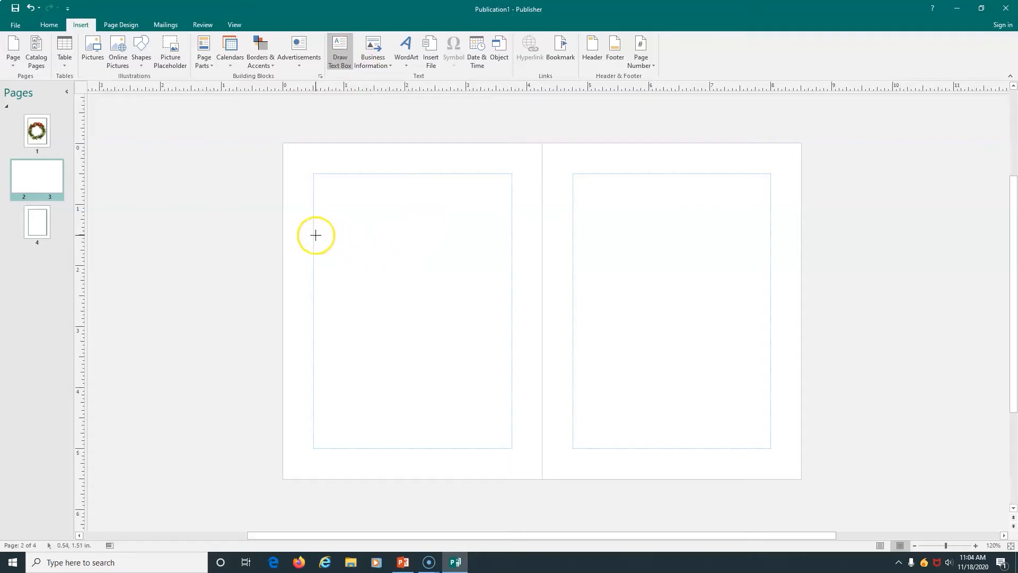
{"action": "left_click_drag", "start_coordinate": [319, 239], "coordinate": [512, 305]}
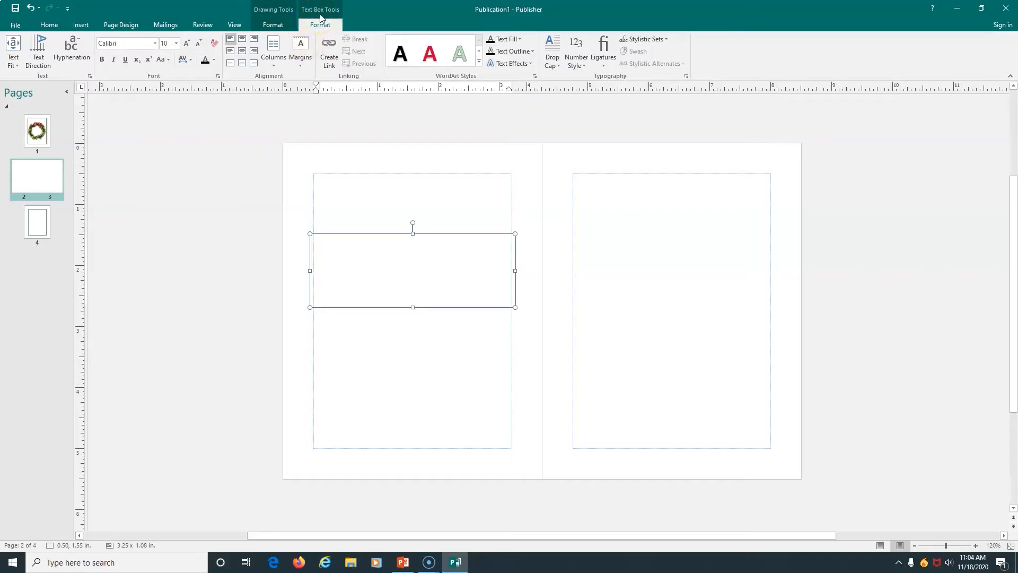
{"action": "left_click", "coordinate": [273, 24]}
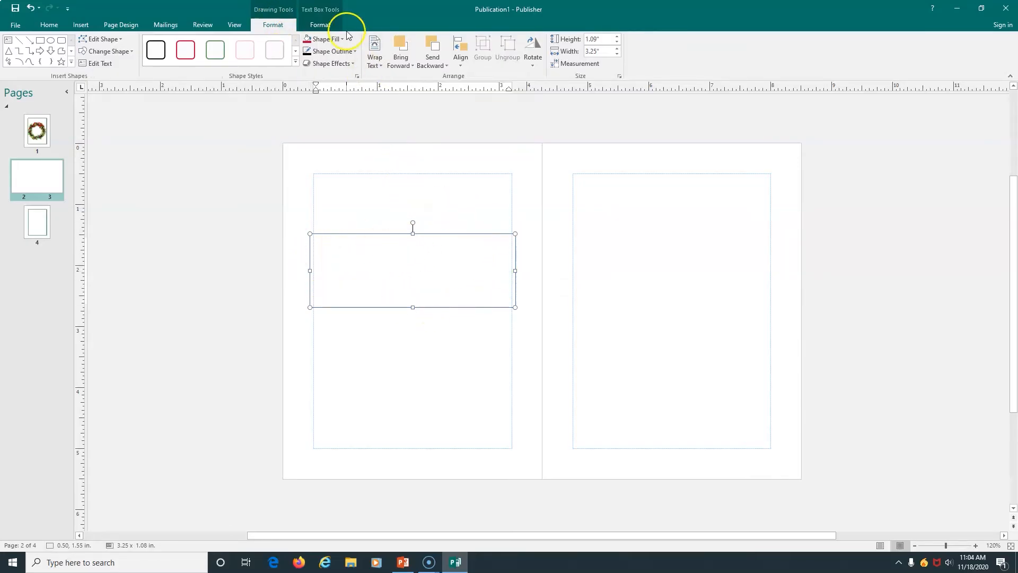
{"action": "left_click", "coordinate": [320, 24]}
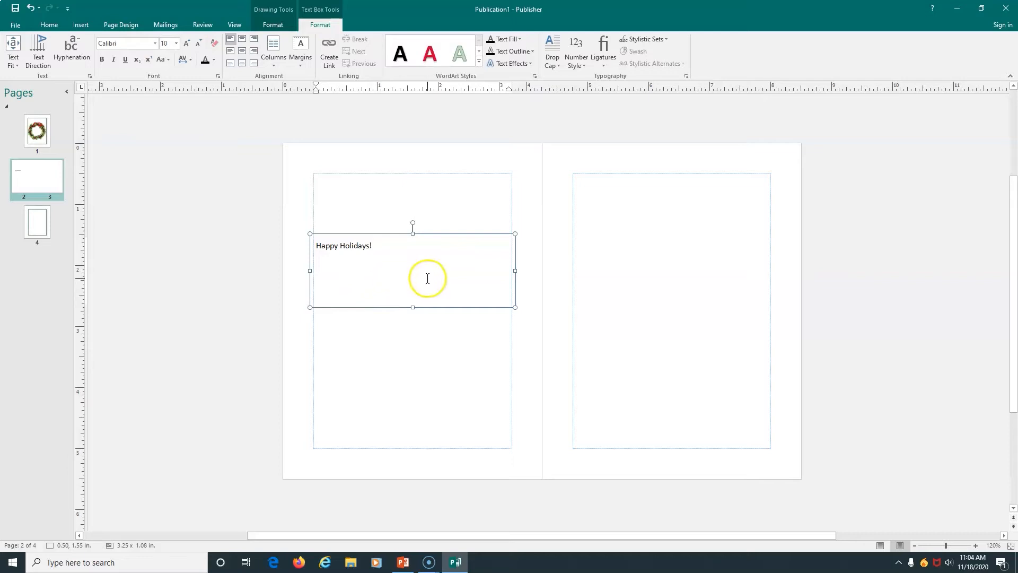
Format the "Happy Holidays!" text on page 2 in Cooper Black at size 22.
{"action": "left_click_drag", "start_coordinate": [384, 246], "coordinate": [316, 247]}
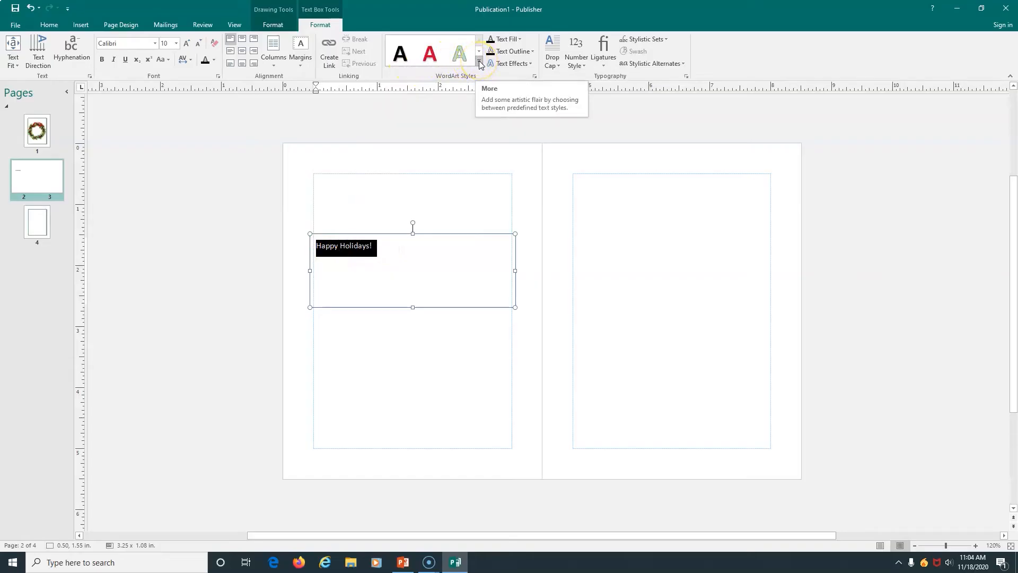
{"action": "left_click", "coordinate": [480, 64]}
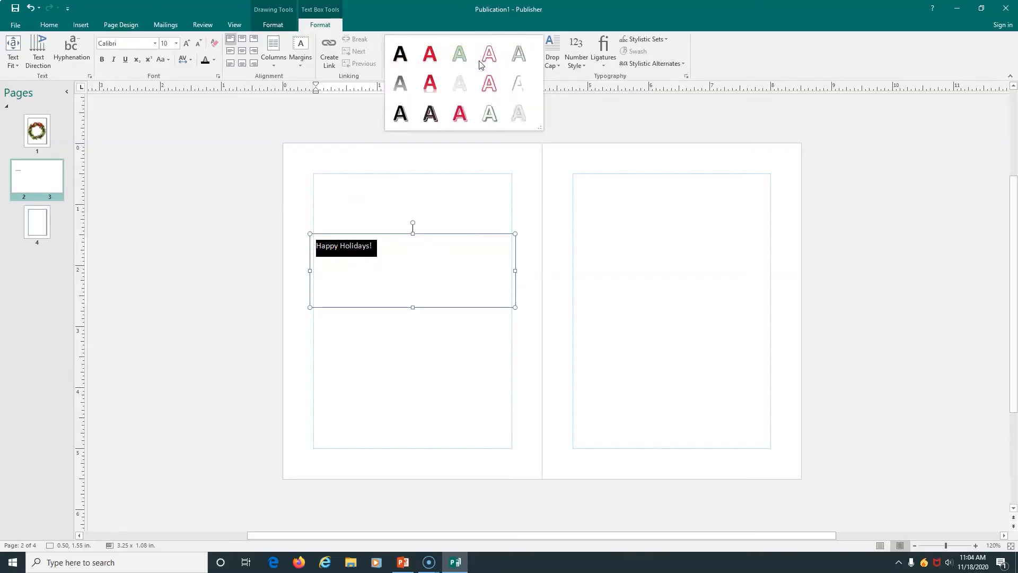
{"action": "left_click", "coordinate": [178, 44]}
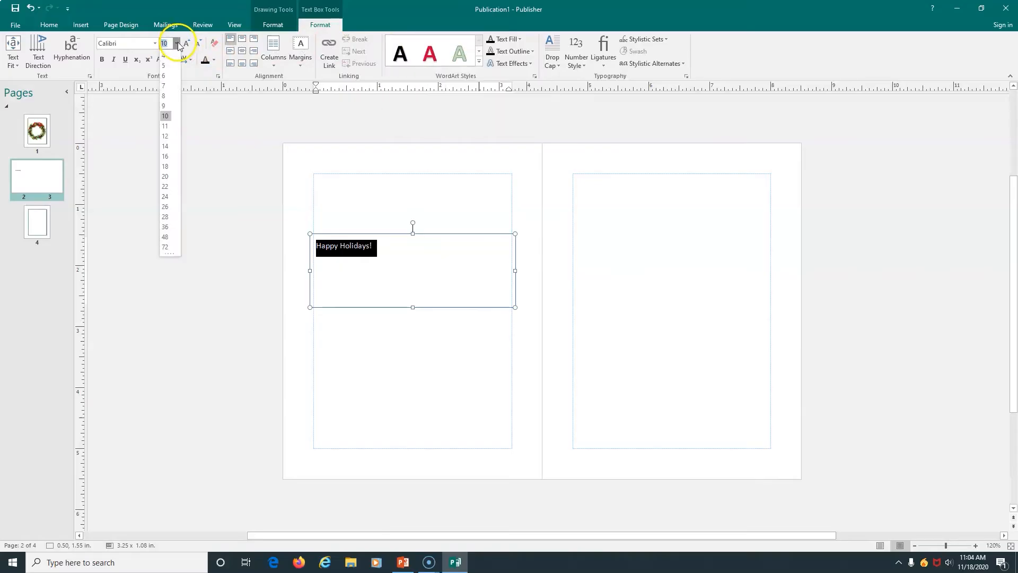
{"action": "left_click", "coordinate": [165, 186]}
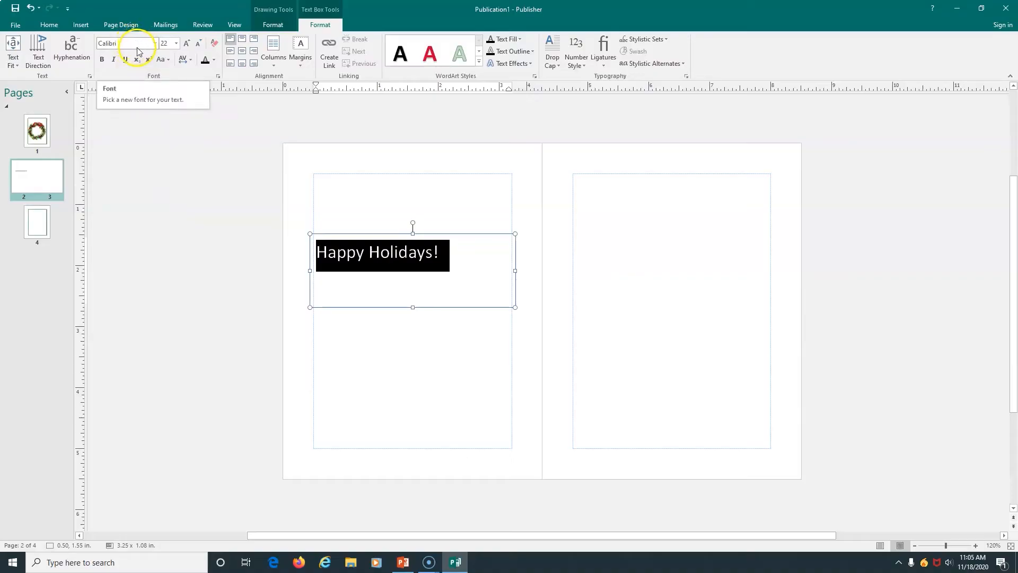
{"action": "left_click", "coordinate": [156, 44]}
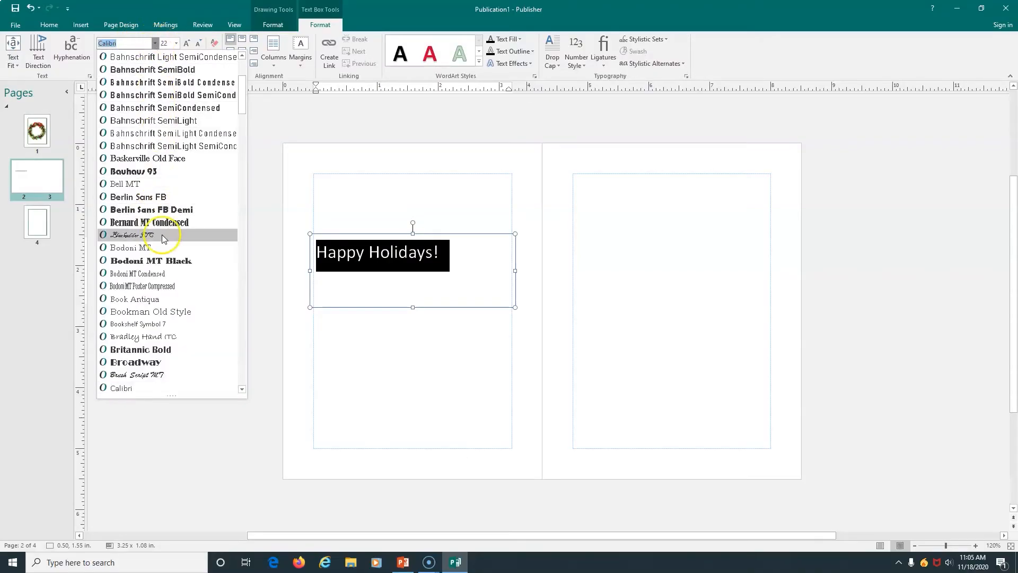
{"action": "scroll", "coordinate": [168, 249], "scroll_direction": "down", "scroll_amount": 6}
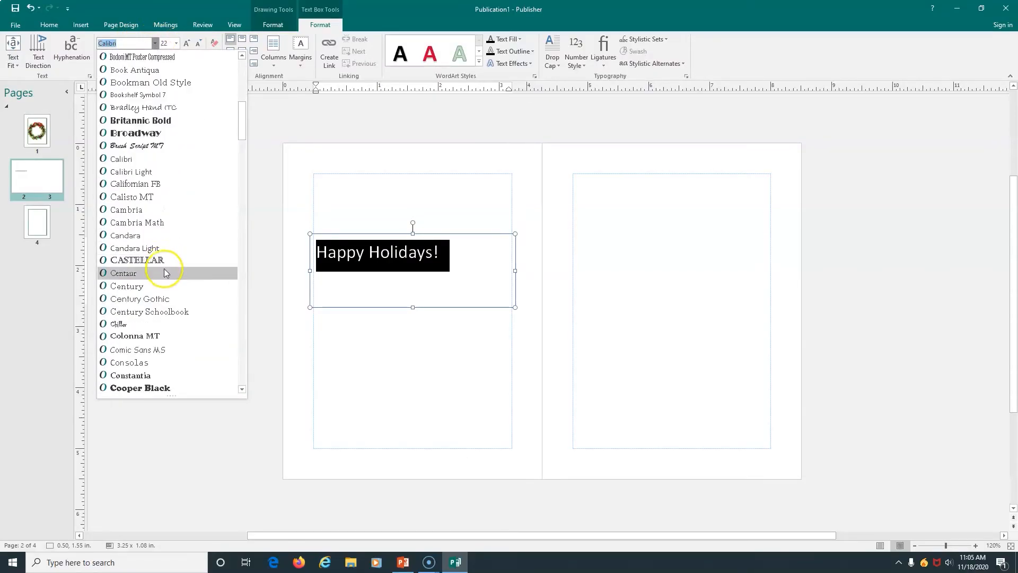
{"action": "left_click", "coordinate": [159, 389]}
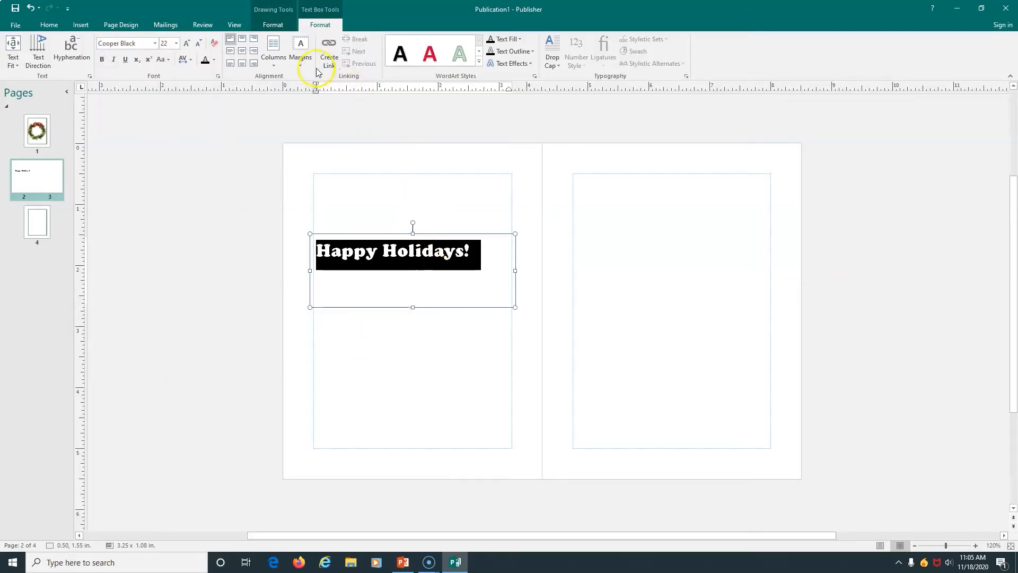
Center the "Happy Holidays!" text horizontally and vertically in its text box and color it with the scheme's dark green.
{"action": "left_click", "coordinate": [243, 53]}
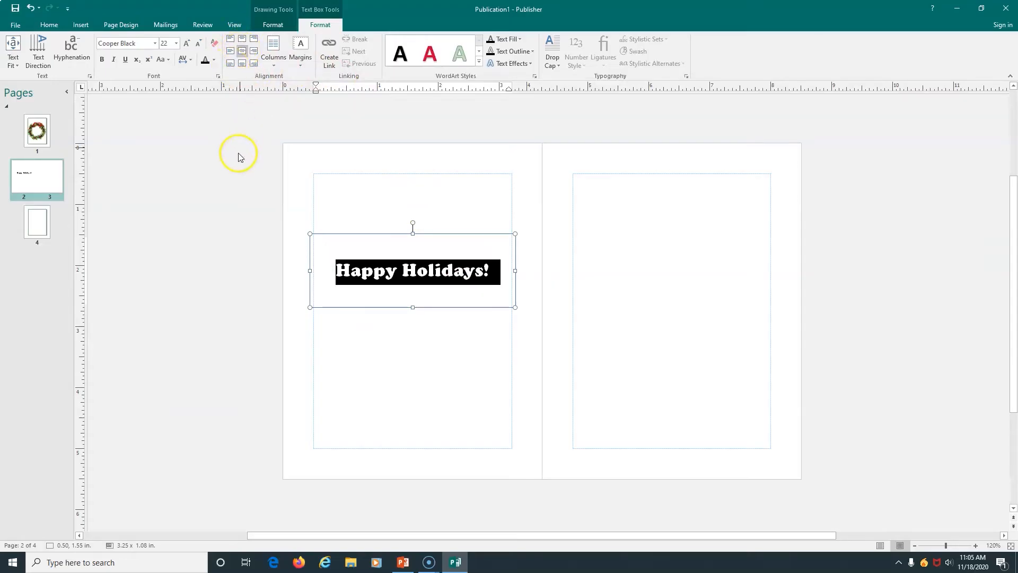
{"action": "left_click", "coordinate": [214, 60]}
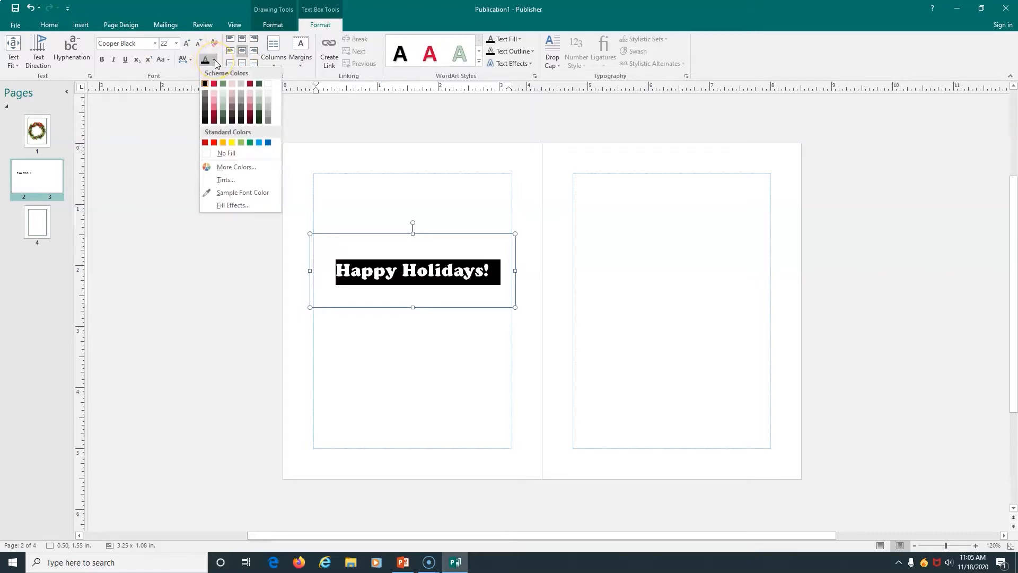
{"action": "left_click", "coordinate": [259, 84]}
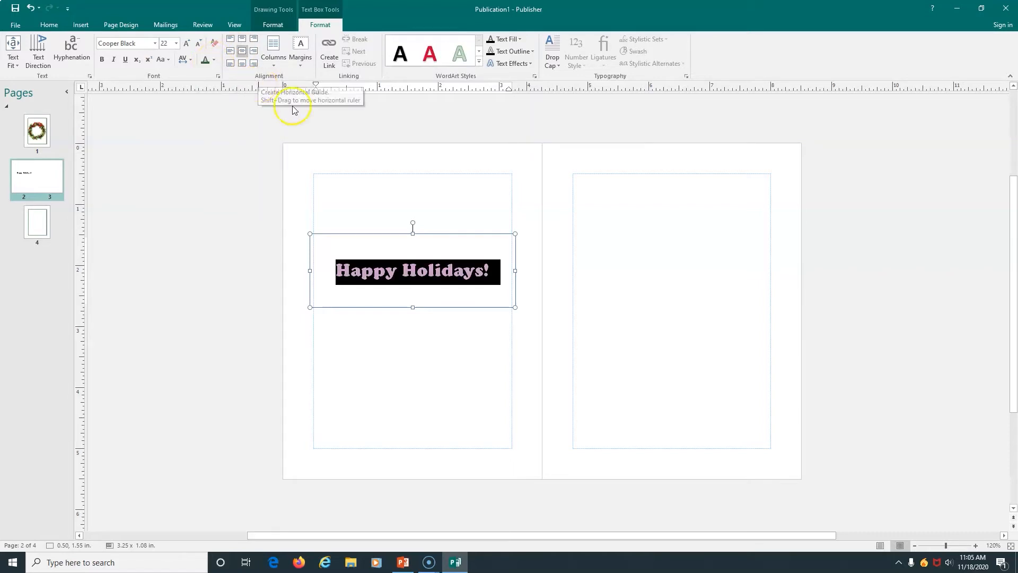
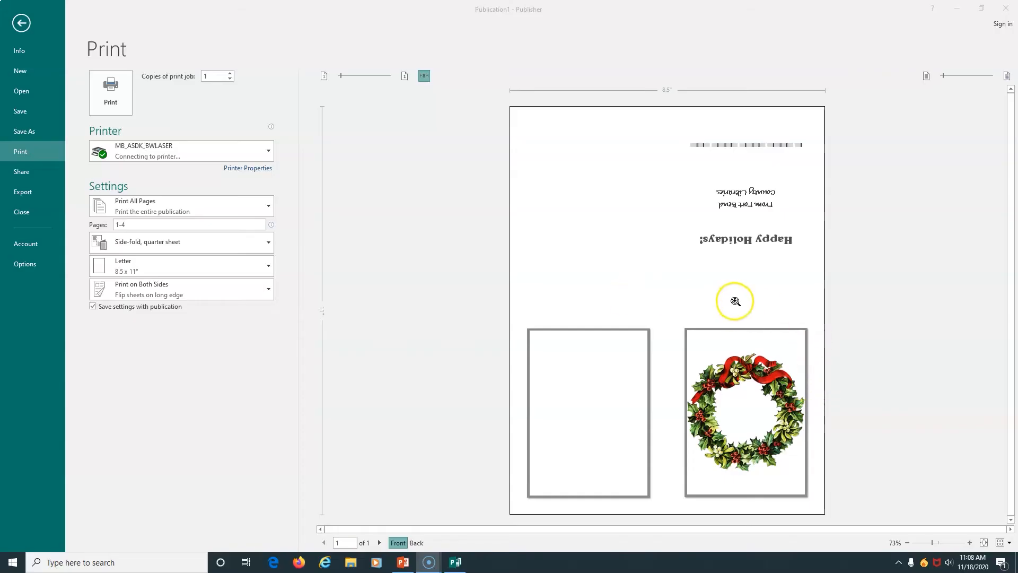
Leave the print preview and open the full set of built-in holiday greeting card templates for a new publication.
{"action": "left_click", "coordinate": [17, 25]}
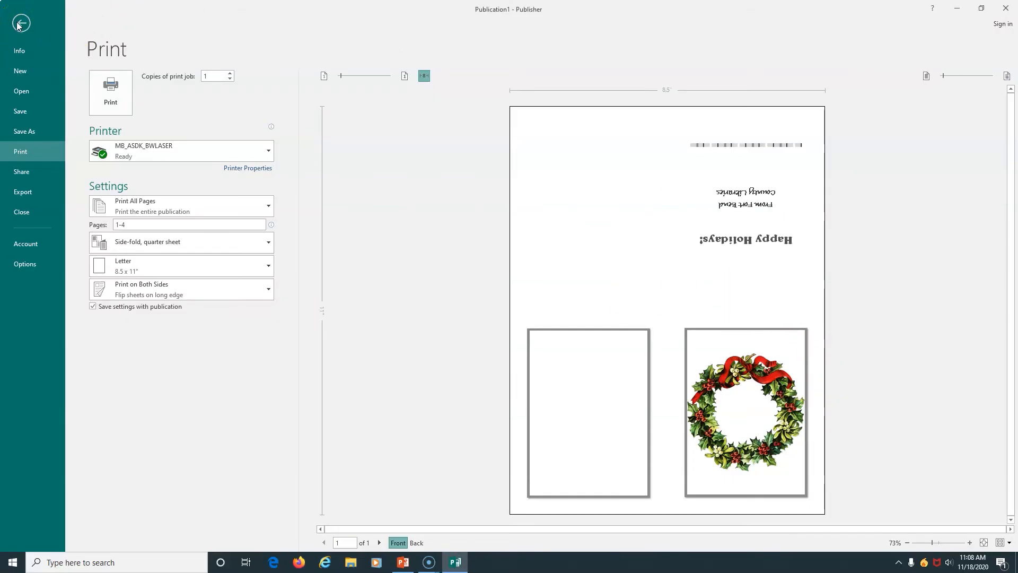
{"action": "left_click", "coordinate": [22, 24]}
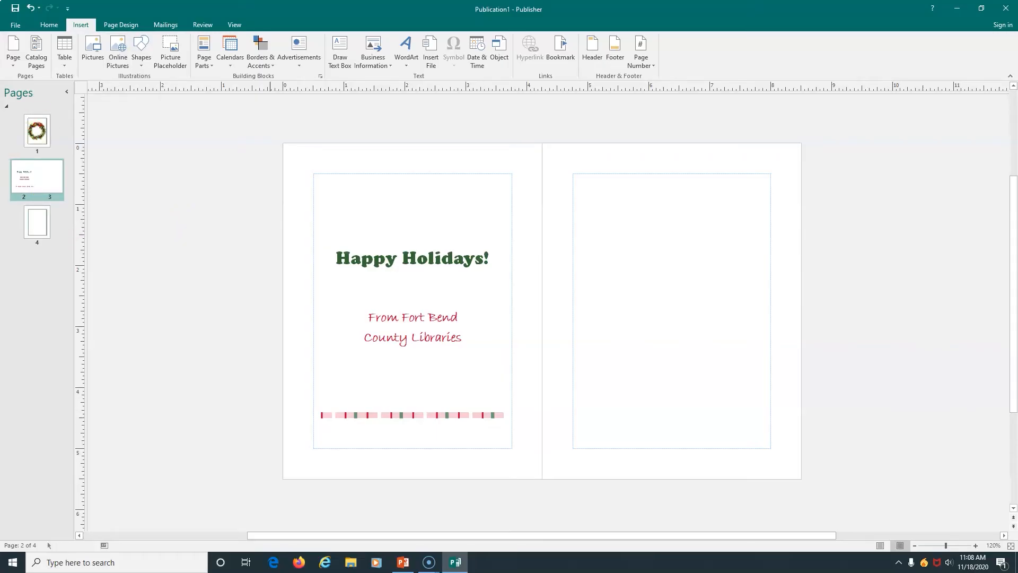
{"action": "left_click", "coordinate": [9, 27]}
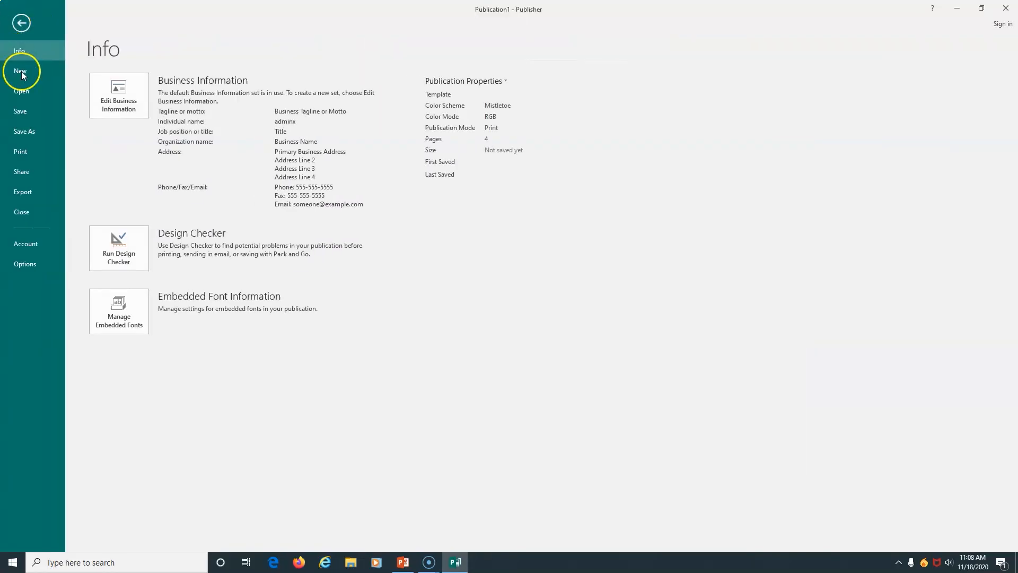
{"action": "left_click", "coordinate": [21, 71]}
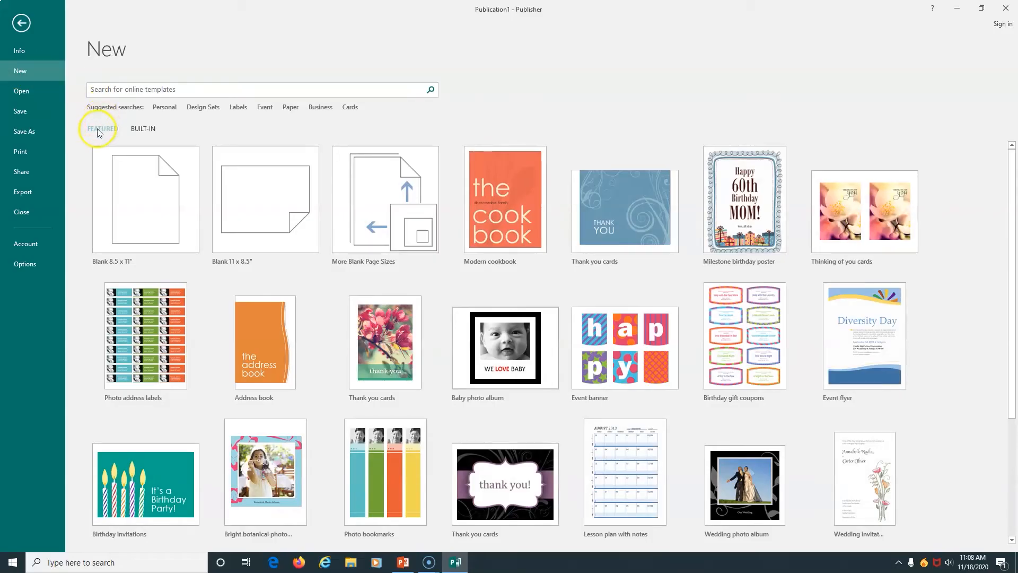
{"action": "left_click", "coordinate": [143, 129]}
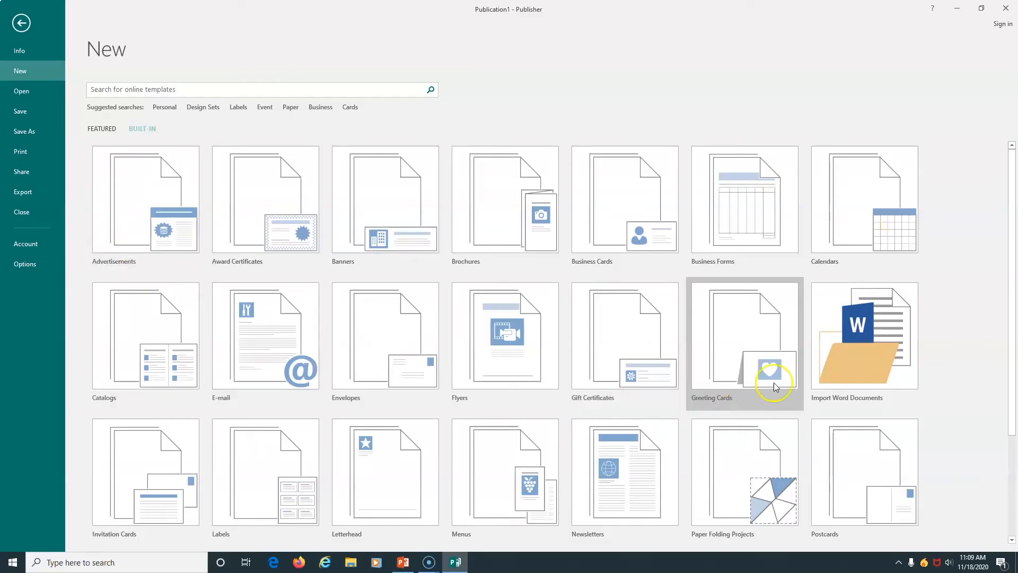
{"action": "left_click", "coordinate": [763, 342]}
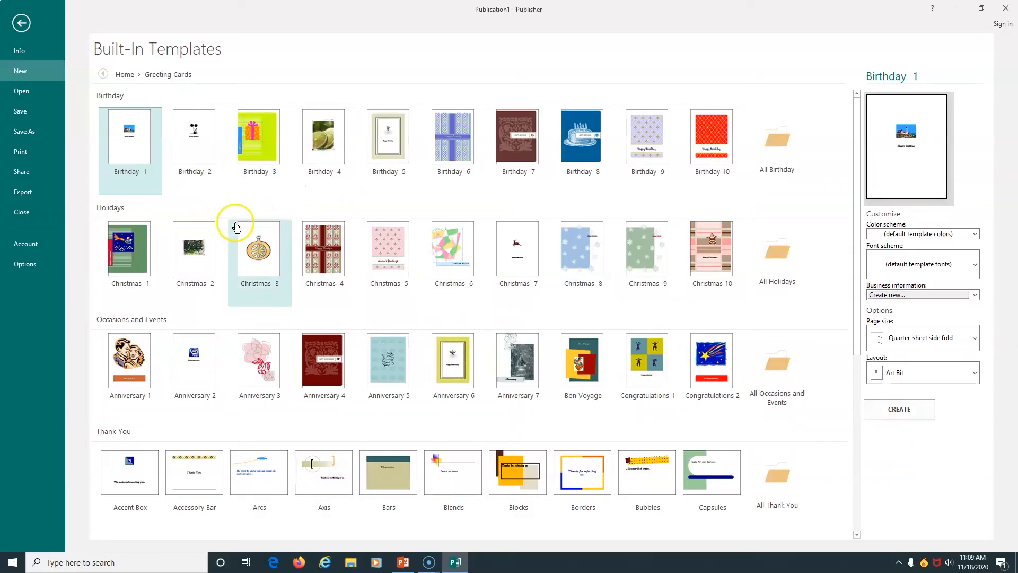
{"action": "left_click", "coordinate": [777, 256]}
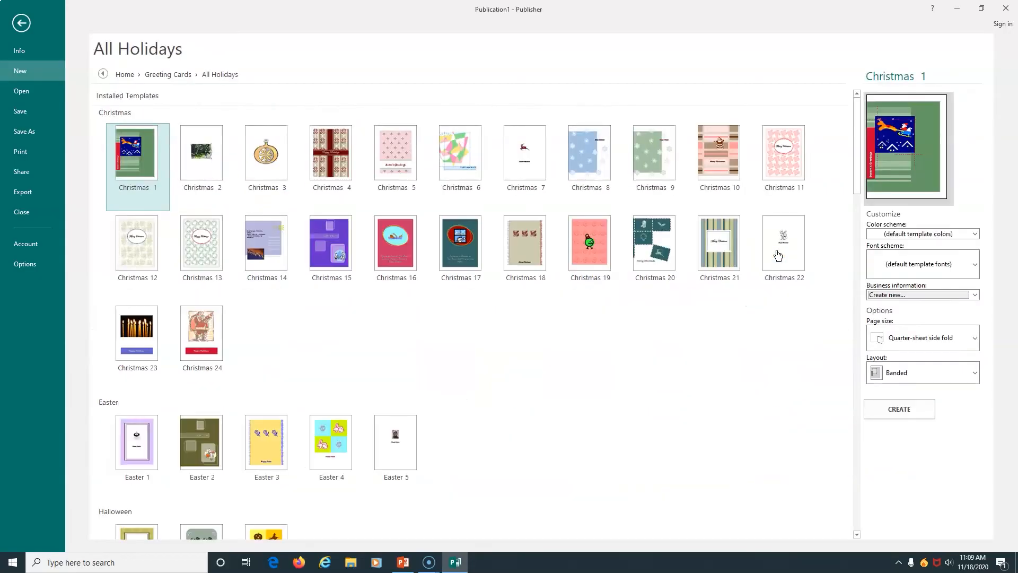
Browse the holiday card templates and their customization options, and create a new publication from the Christmas 2 template.
{"action": "scroll", "coordinate": [502, 345], "scroll_direction": "down", "scroll_amount": 15}
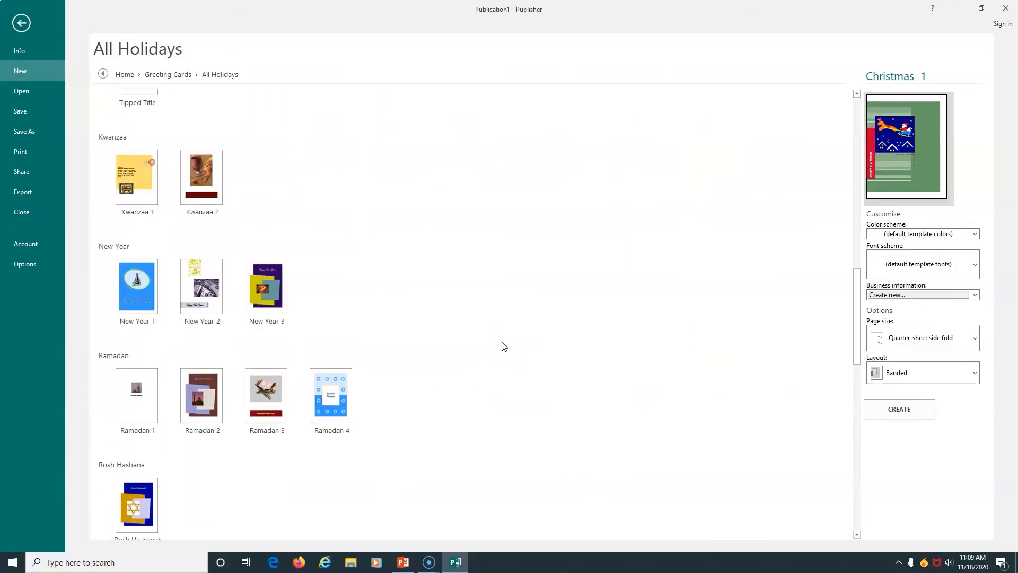
{"action": "scroll", "coordinate": [503, 346], "scroll_direction": "down", "scroll_amount": 5}
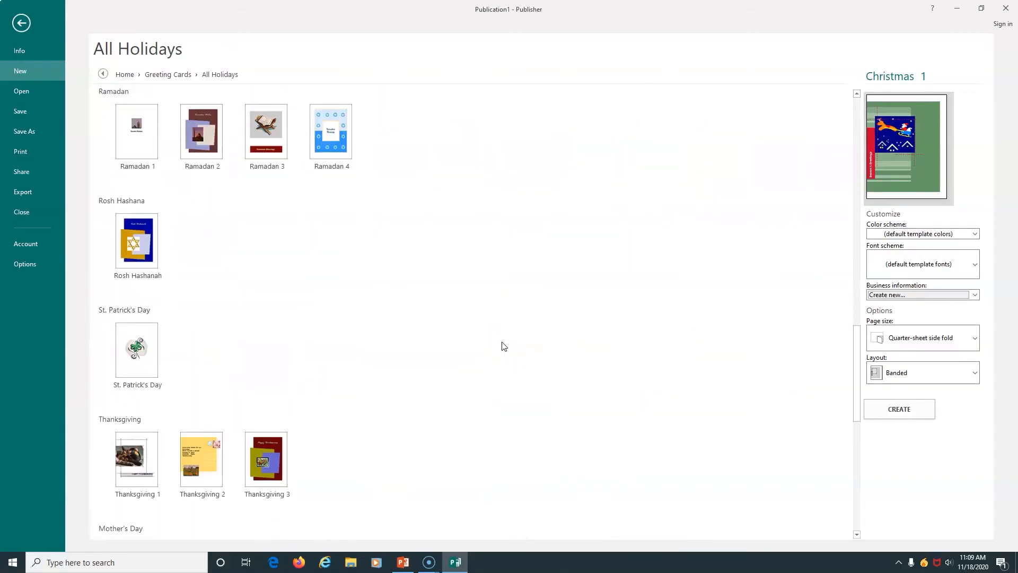
{"action": "scroll", "coordinate": [504, 346], "scroll_direction": "up", "scroll_amount": 20}
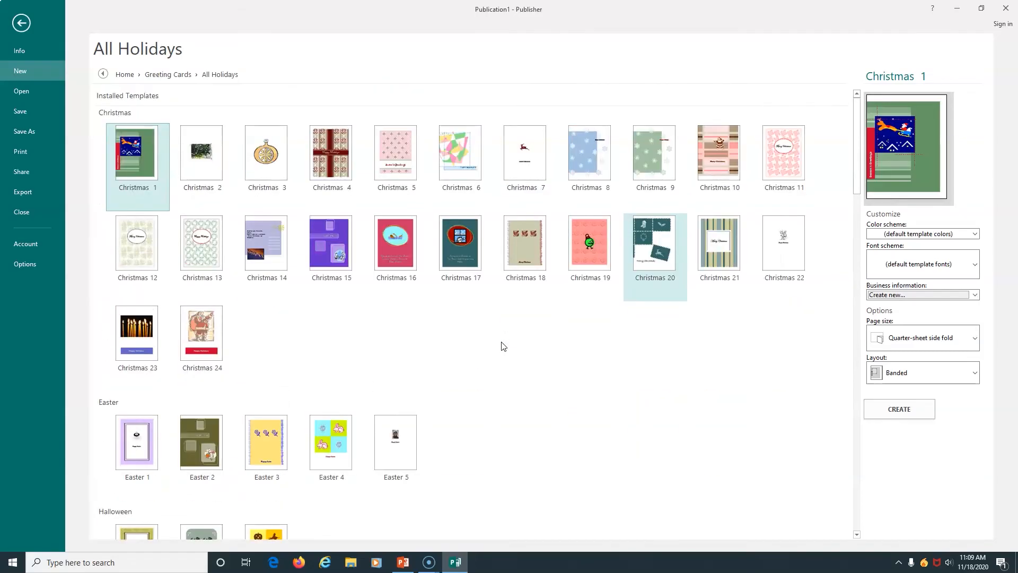
{"action": "left_click", "coordinate": [202, 155]}
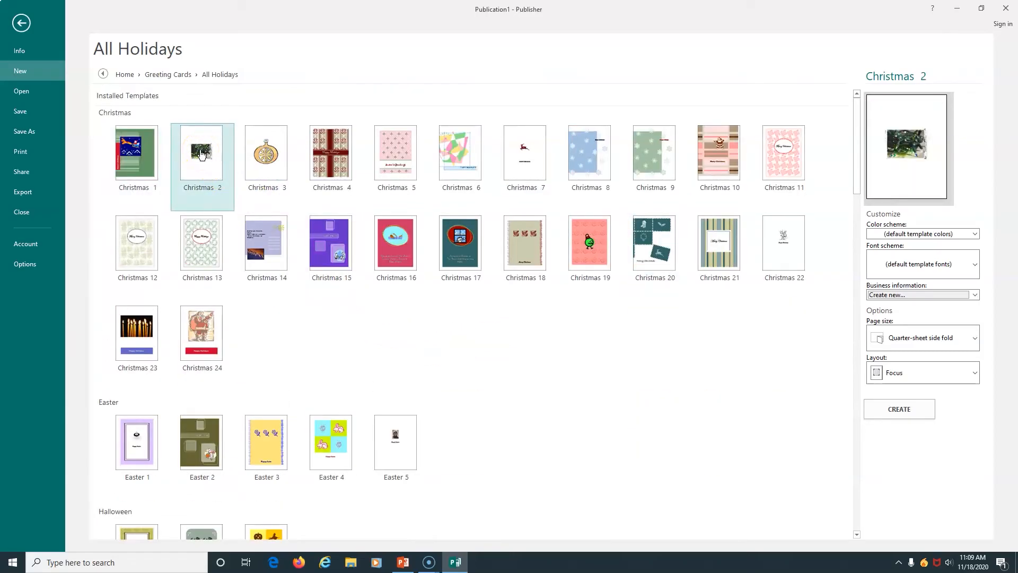
{"action": "left_click", "coordinate": [975, 233]}
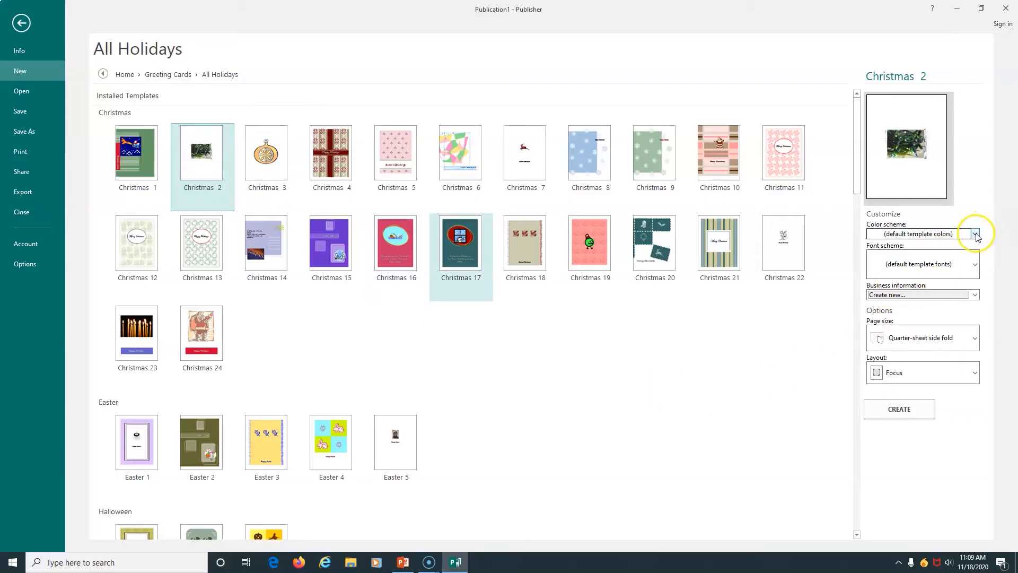
{"action": "left_click", "coordinate": [976, 233]}
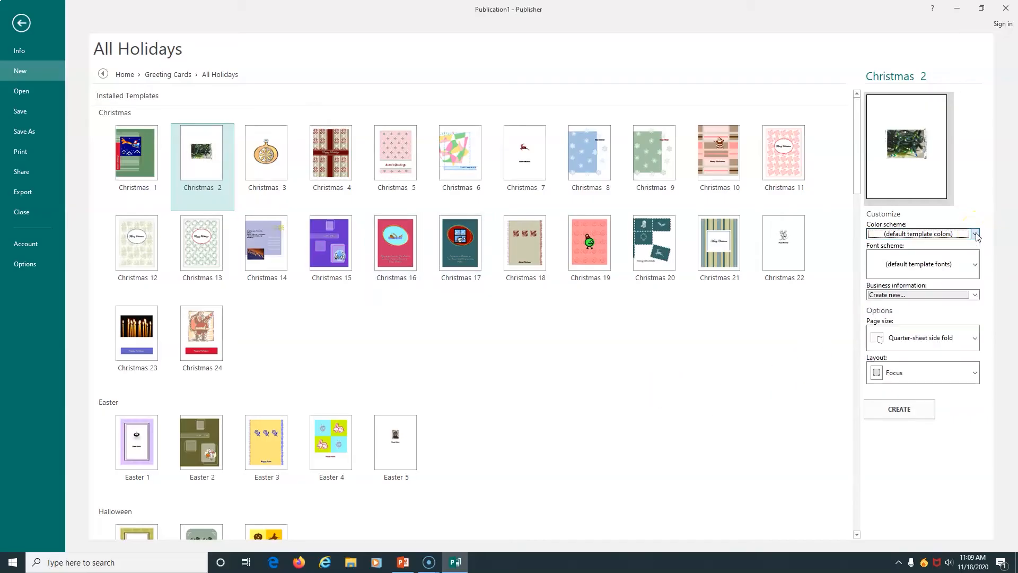
{"action": "left_click", "coordinate": [978, 265]}
{"action": "left_click", "coordinate": [975, 263]}
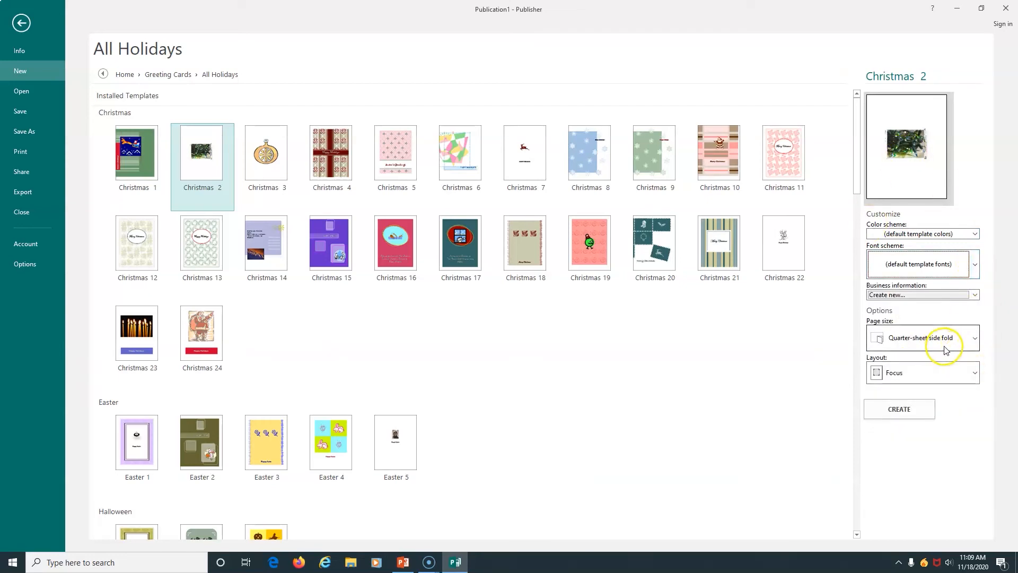
{"action": "left_click", "coordinate": [908, 408]}
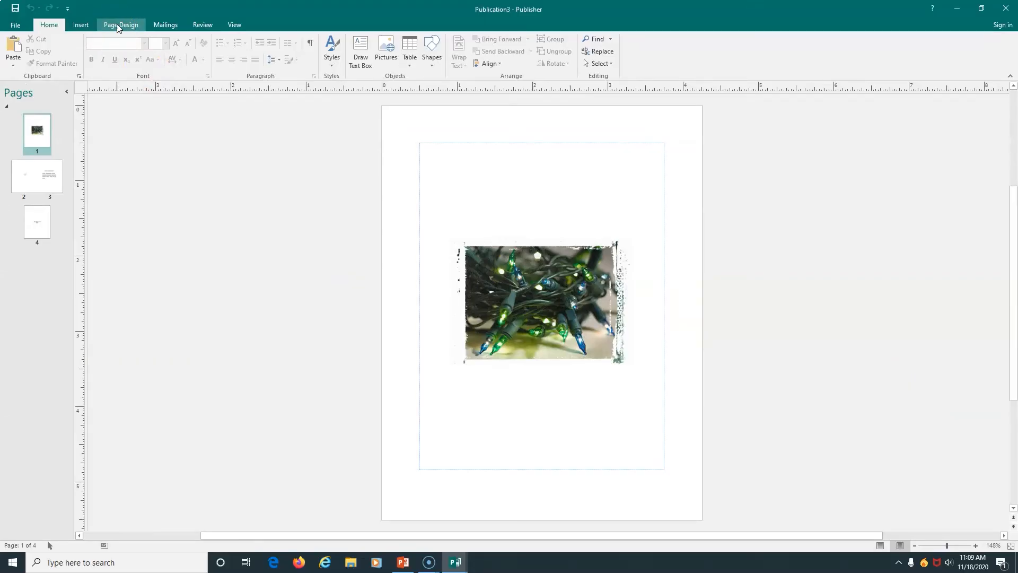
Review the new card's inside spread and back page, and return to the cover page.
{"action": "left_click", "coordinate": [46, 179]}
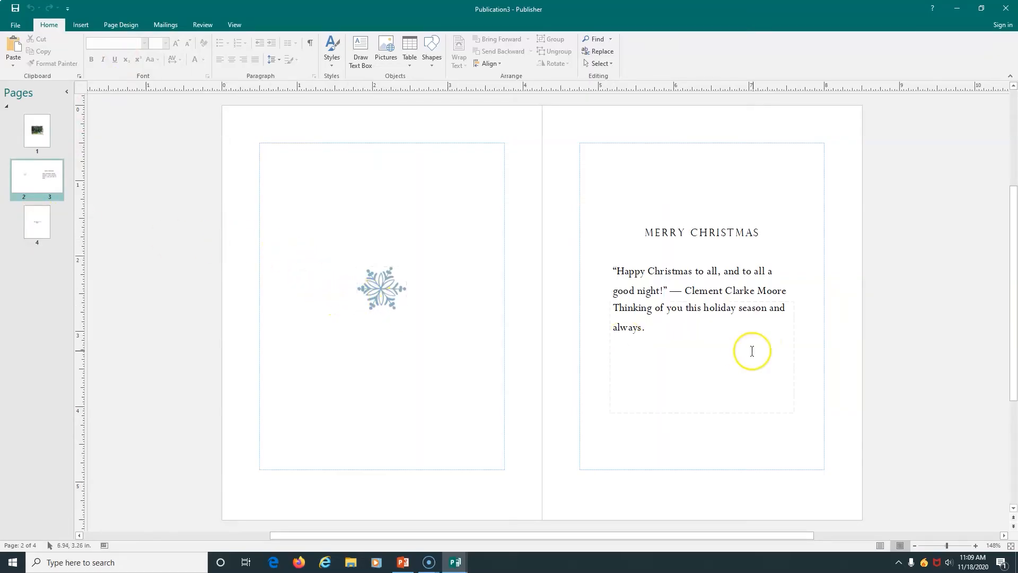
{"action": "left_click", "coordinate": [33, 231]}
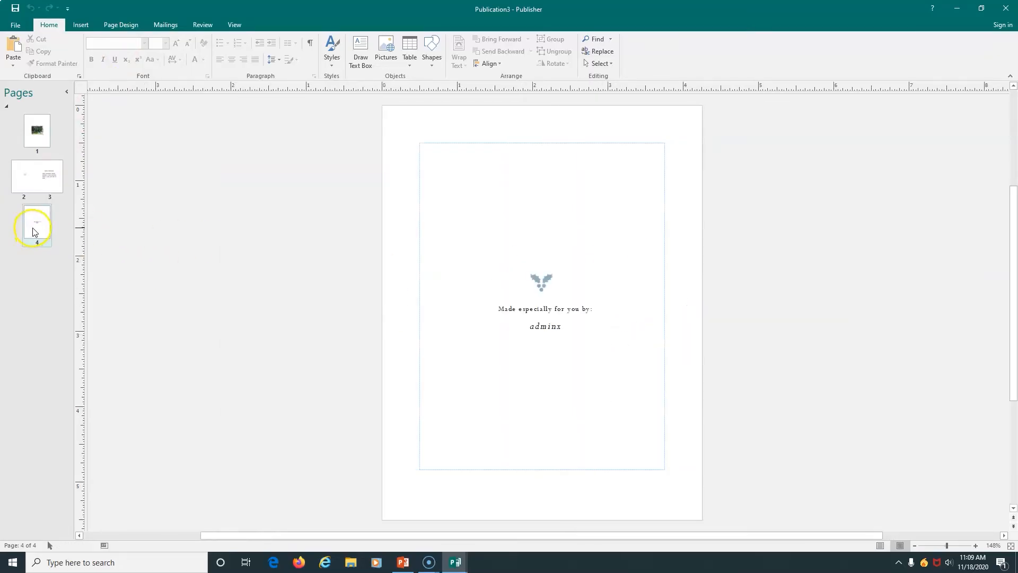
{"action": "left_click", "coordinate": [34, 132]}
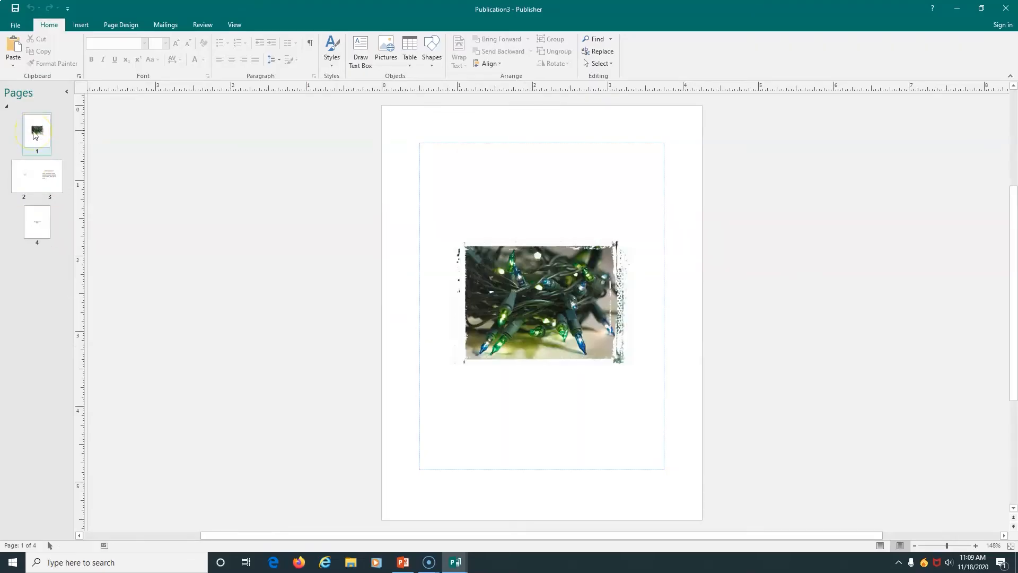
{"action": "left_click", "coordinate": [588, 412]}
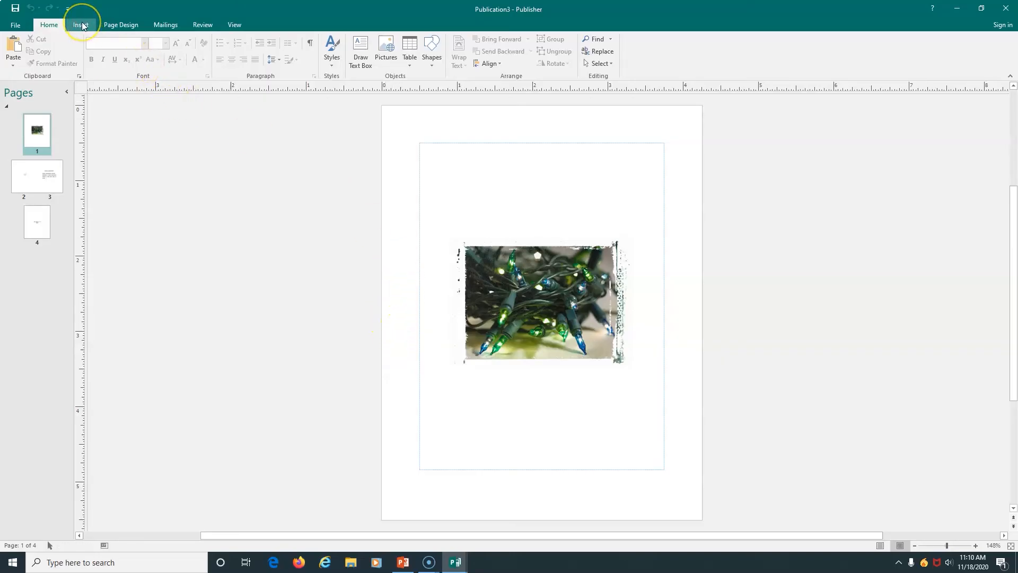
Draw a text box about 3.25 x 0.62 inches below the cover picture and enter "Season's Greetings!" centered in it.
{"action": "left_click", "coordinate": [360, 50]}
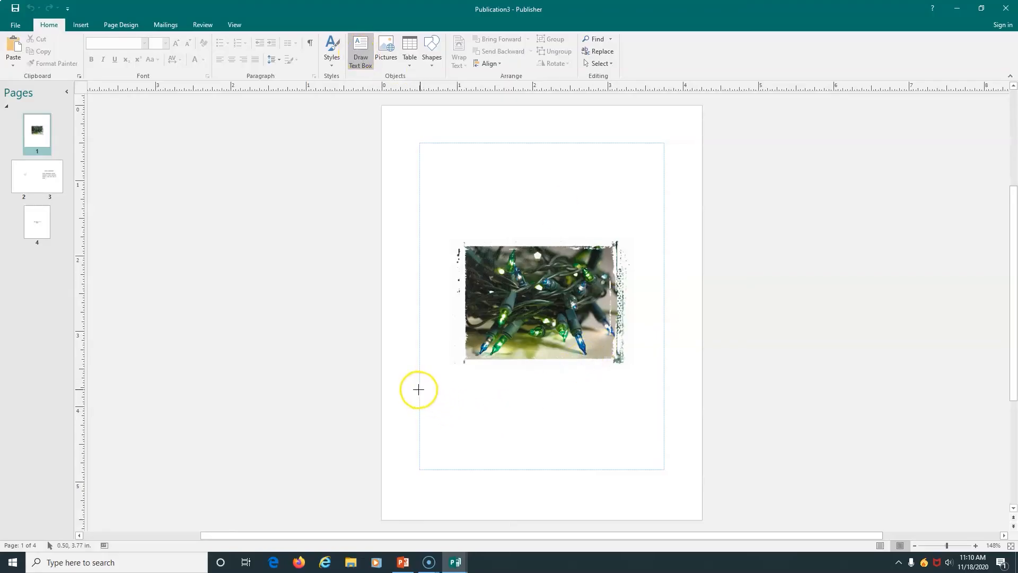
{"action": "left_click_drag", "start_coordinate": [420, 393], "coordinate": [664, 439]}
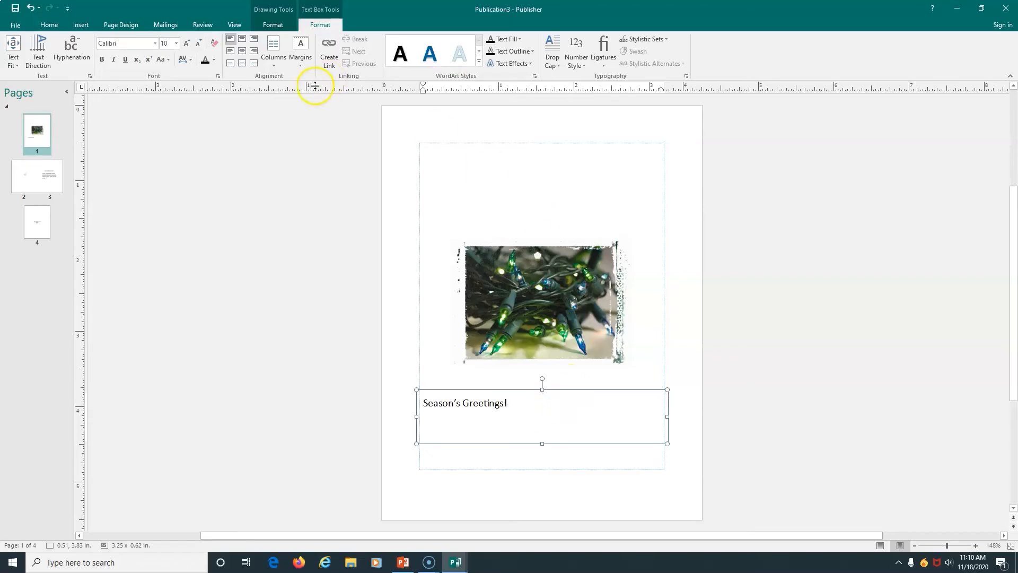
{"action": "left_click", "coordinate": [243, 53]}
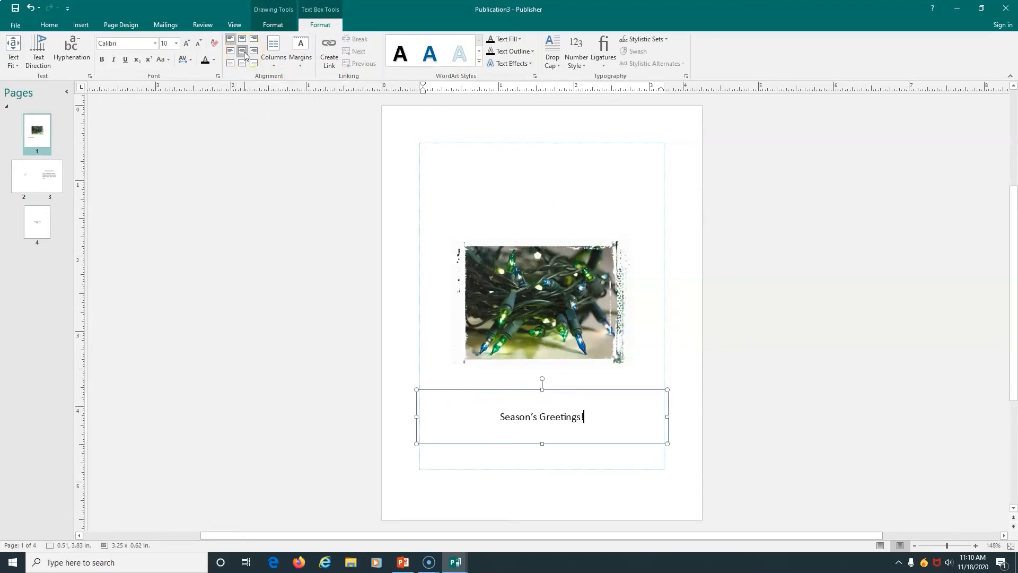
Apply the solid blue WordArt style to the "Season's Greetings!" text on the cover and set its font size to 26.
{"action": "left_click_drag", "start_coordinate": [586, 415], "coordinate": [504, 416]}
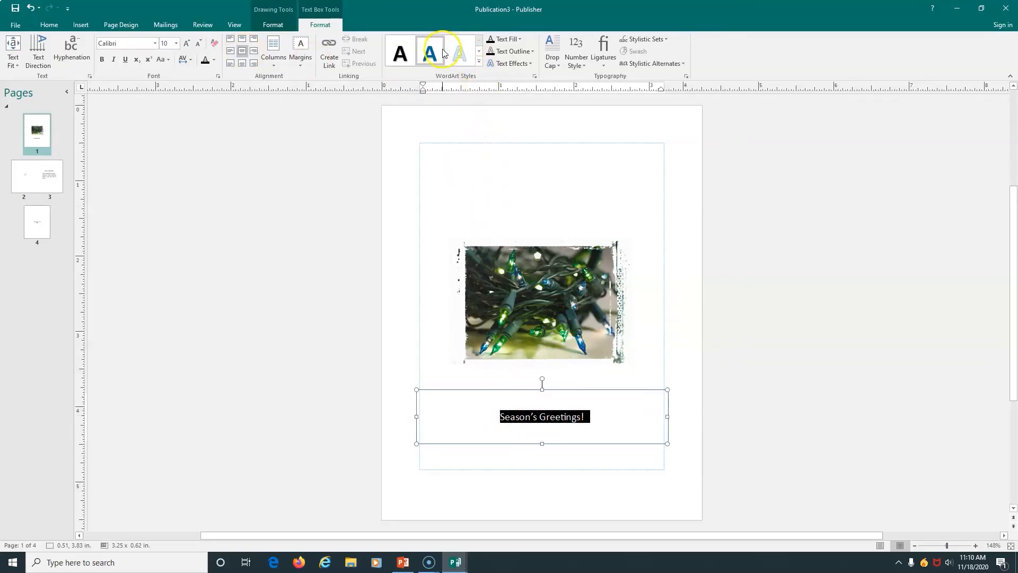
{"action": "left_click", "coordinate": [480, 62]}
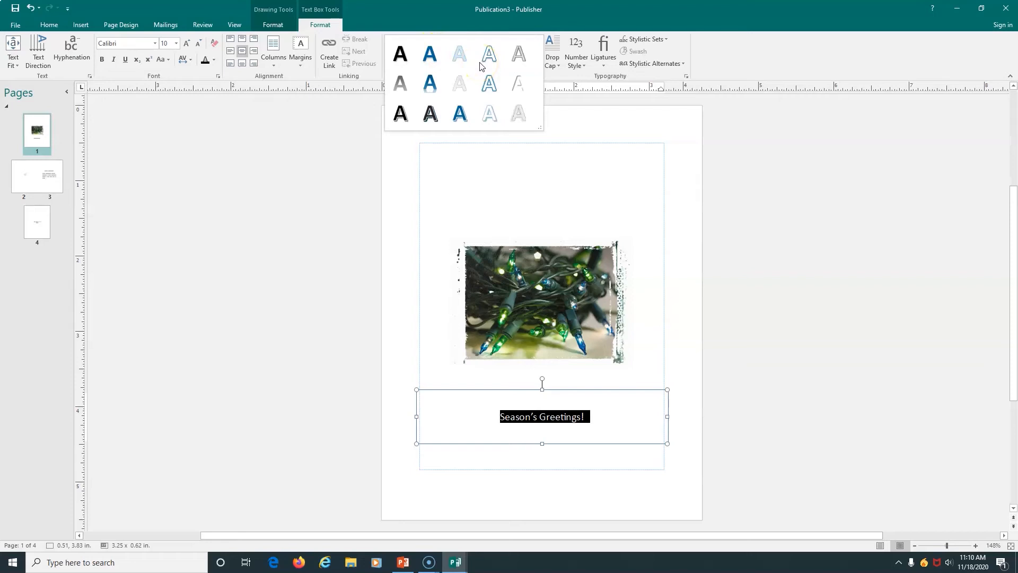
{"action": "left_click", "coordinate": [431, 54]}
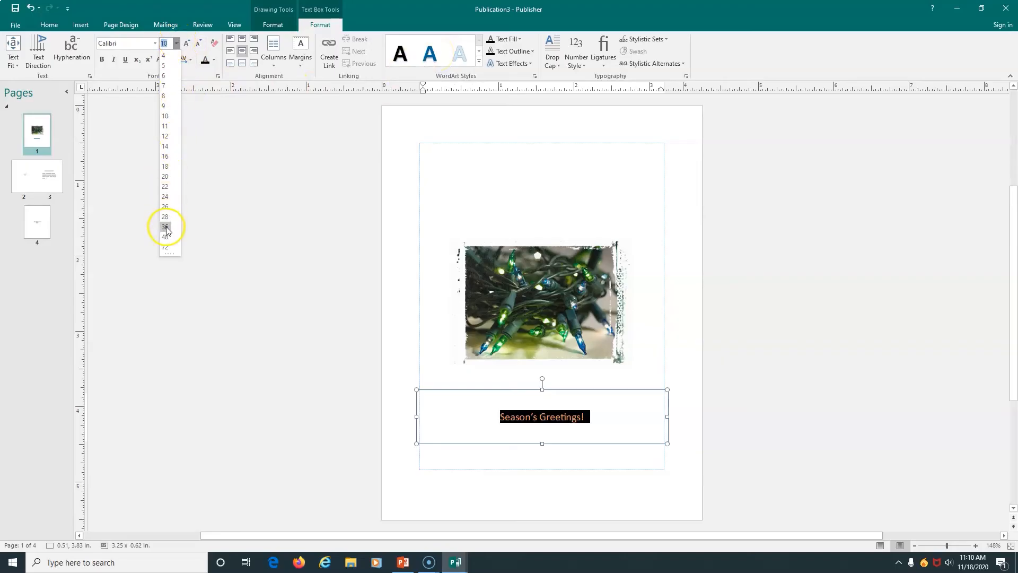
{"action": "left_click", "coordinate": [166, 216]}
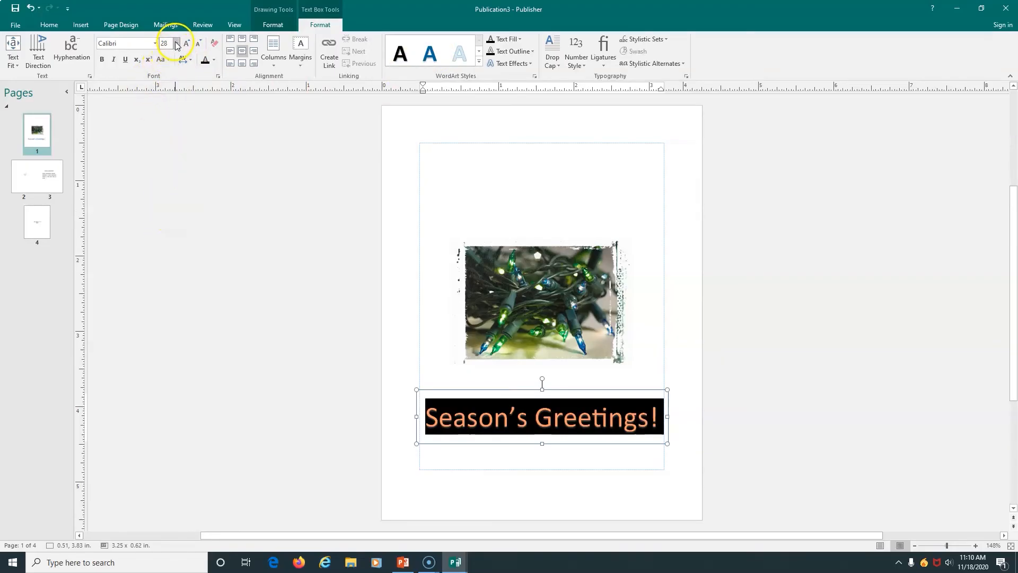
{"action": "left_click", "coordinate": [176, 44]}
{"action": "left_click", "coordinate": [171, 209]}
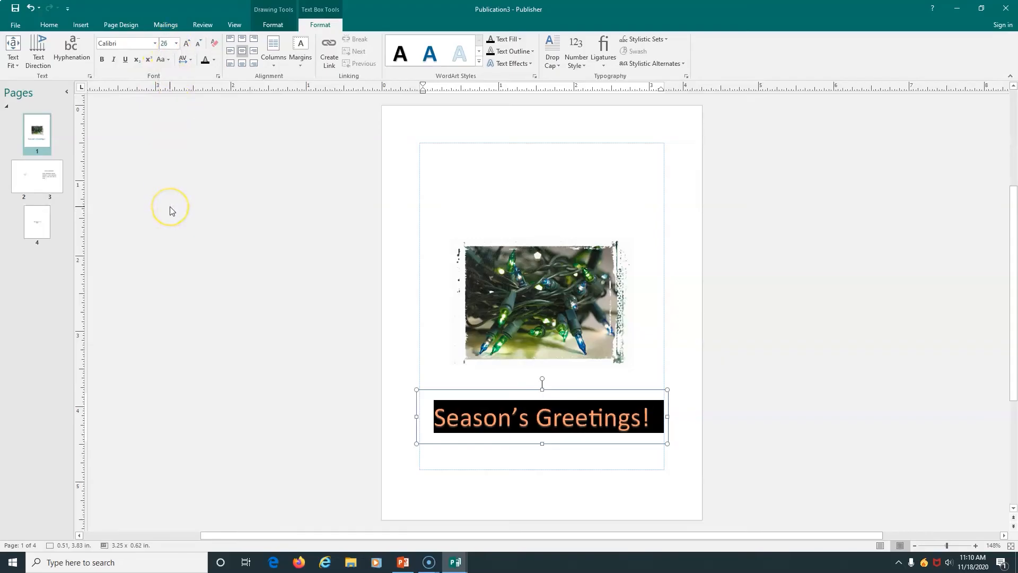
Make the cover greeting bold, change its font to Perpetua, and deselect the text box.
{"action": "left_click", "coordinate": [161, 143]}
{"action": "left_click", "coordinate": [102, 62]}
{"action": "left_click", "coordinate": [155, 45]}
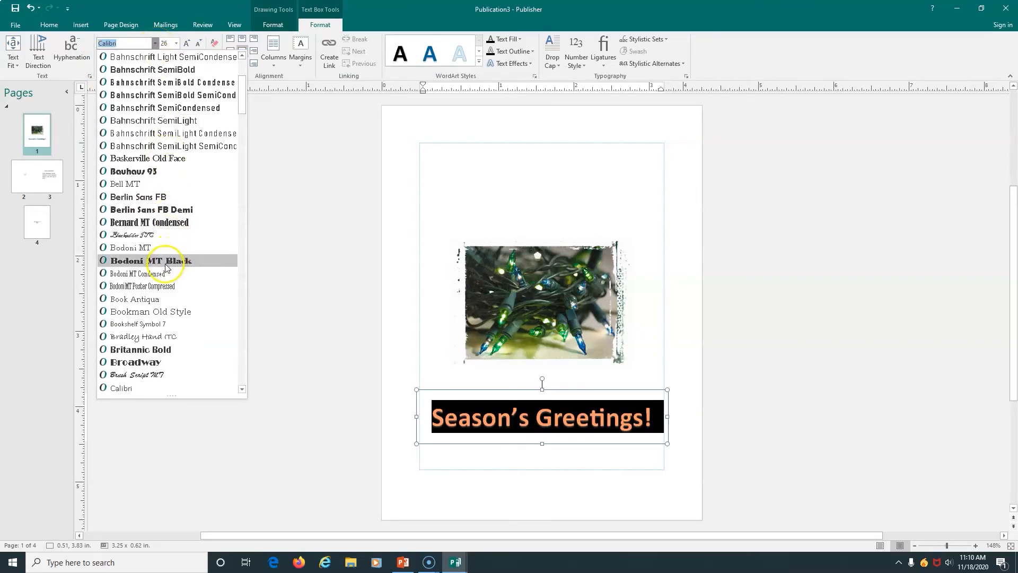
{"action": "scroll", "coordinate": [165, 268], "scroll_direction": "down", "scroll_amount": 20}
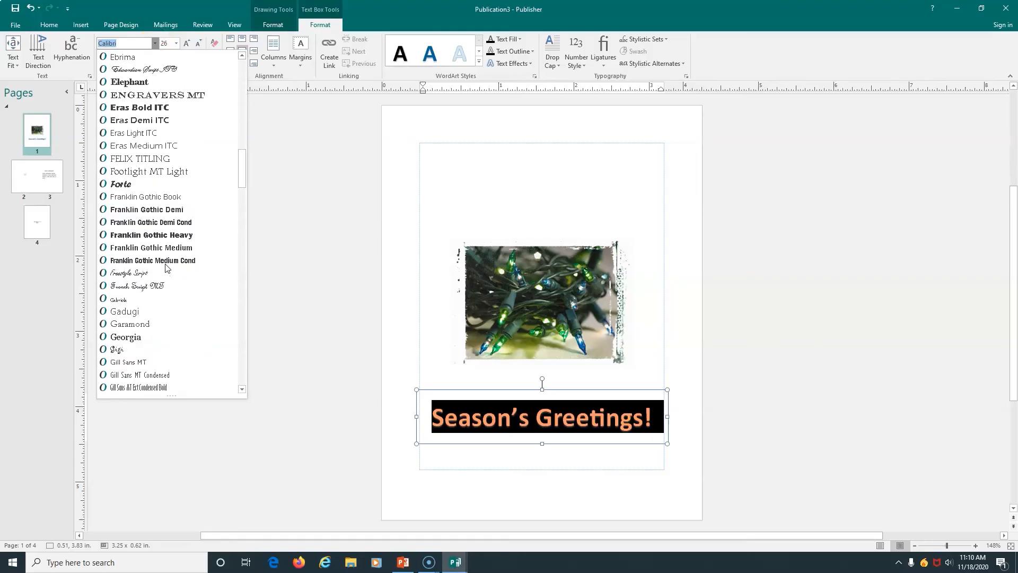
{"action": "scroll", "coordinate": [167, 268], "scroll_direction": "down", "scroll_amount": 4}
{"action": "scroll", "coordinate": [166, 267], "scroll_direction": "down", "scroll_amount": 15}
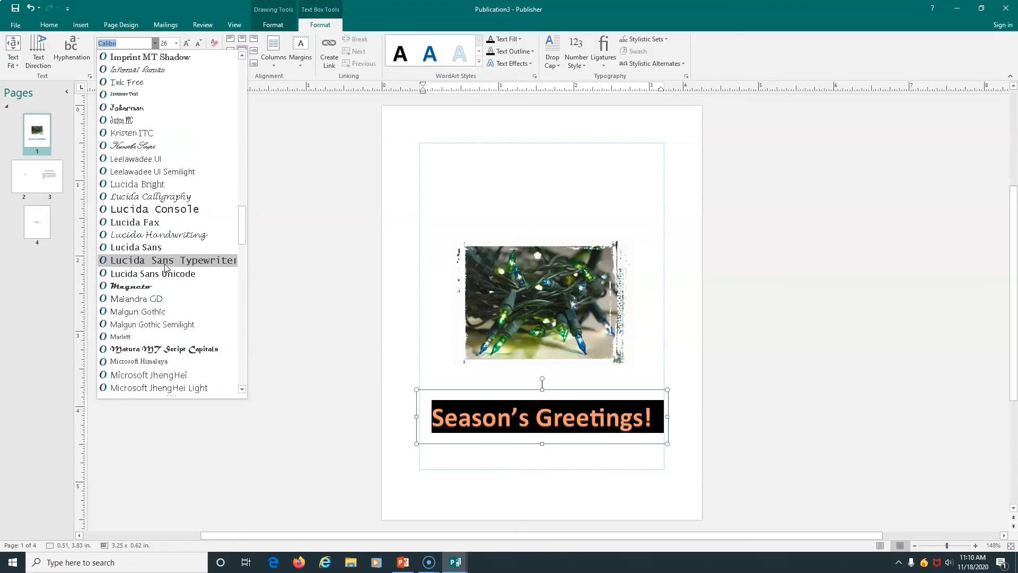
{"action": "scroll", "coordinate": [165, 271], "scroll_direction": "down", "scroll_amount": 3}
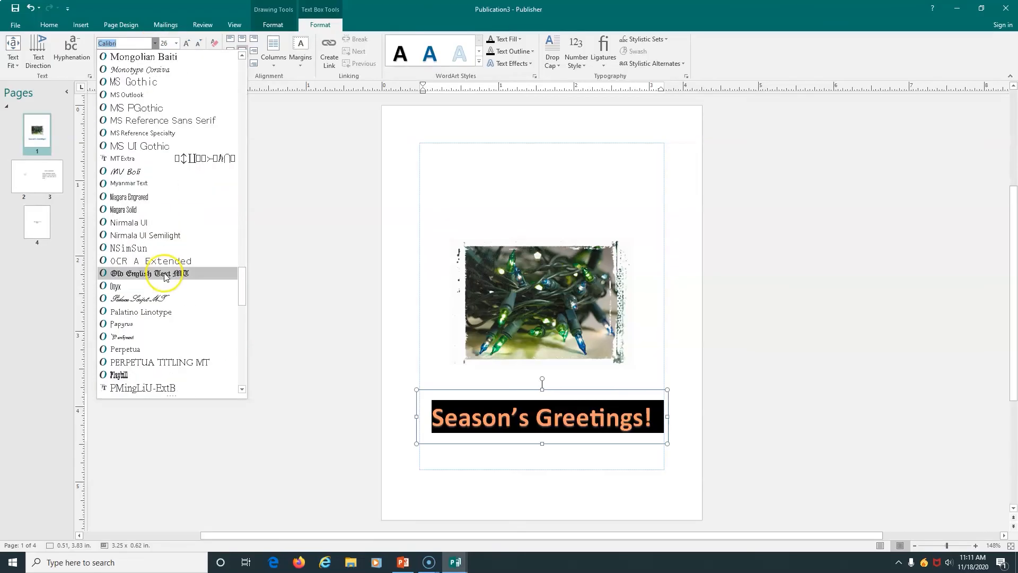
{"action": "left_click", "coordinate": [132, 351]}
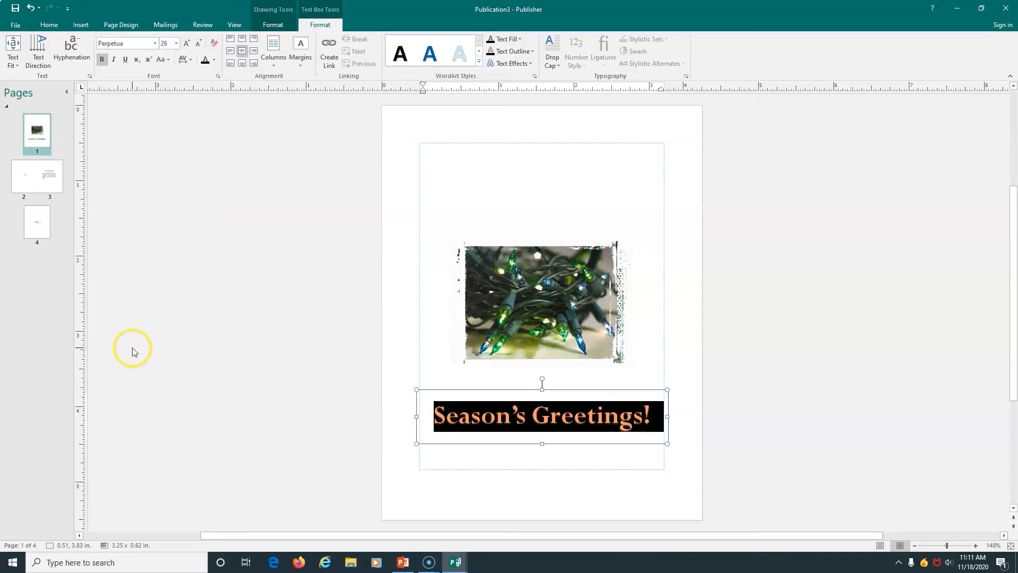
{"action": "left_click", "coordinate": [562, 206]}
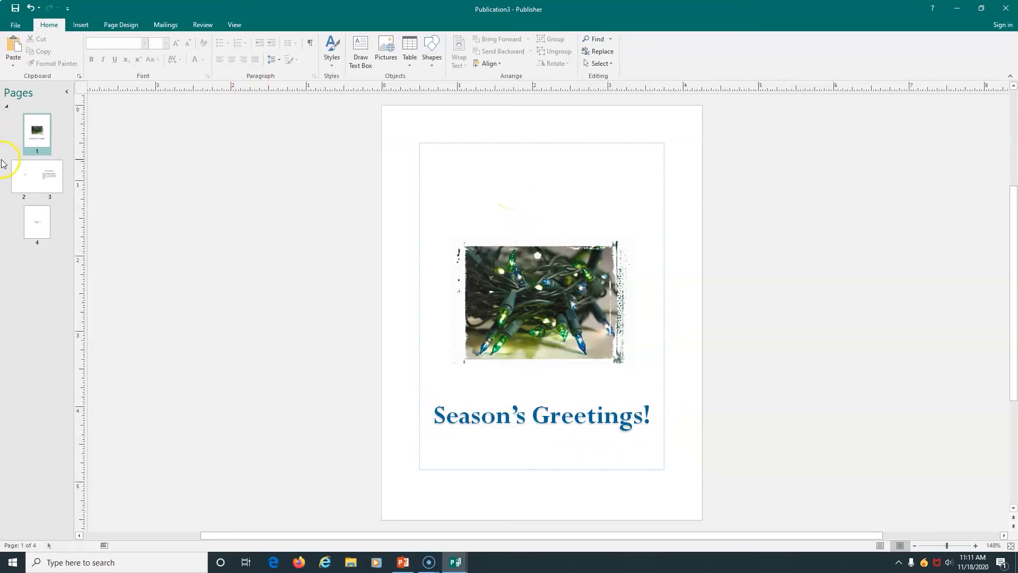
Go to the inside spread, look over its text boxes, and move the snowflake picture off the page into the scratch area.
{"action": "left_click", "coordinate": [32, 180]}
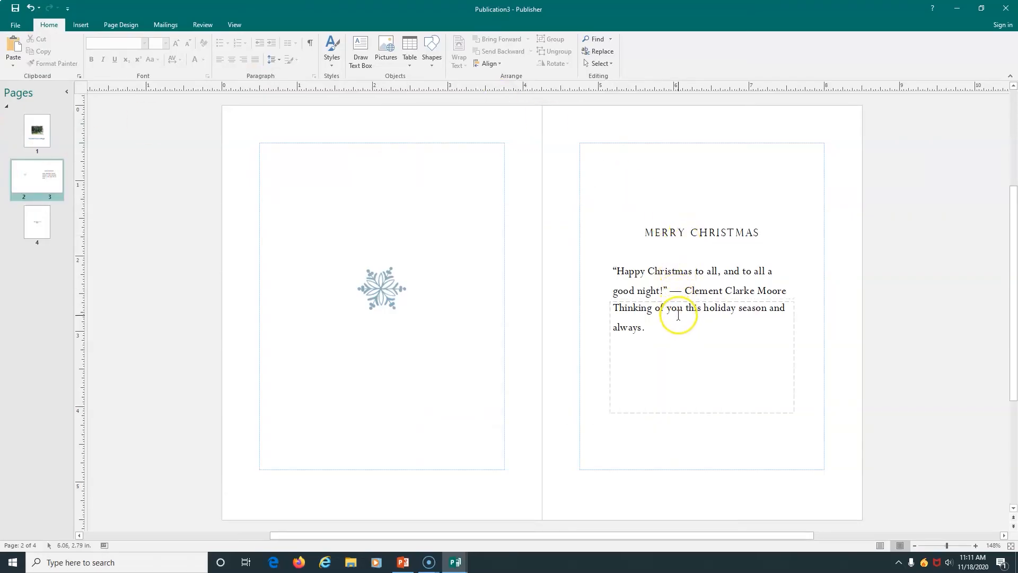
{"action": "triple_click", "coordinate": [673, 232]}
{"action": "triple_click", "coordinate": [676, 284]}
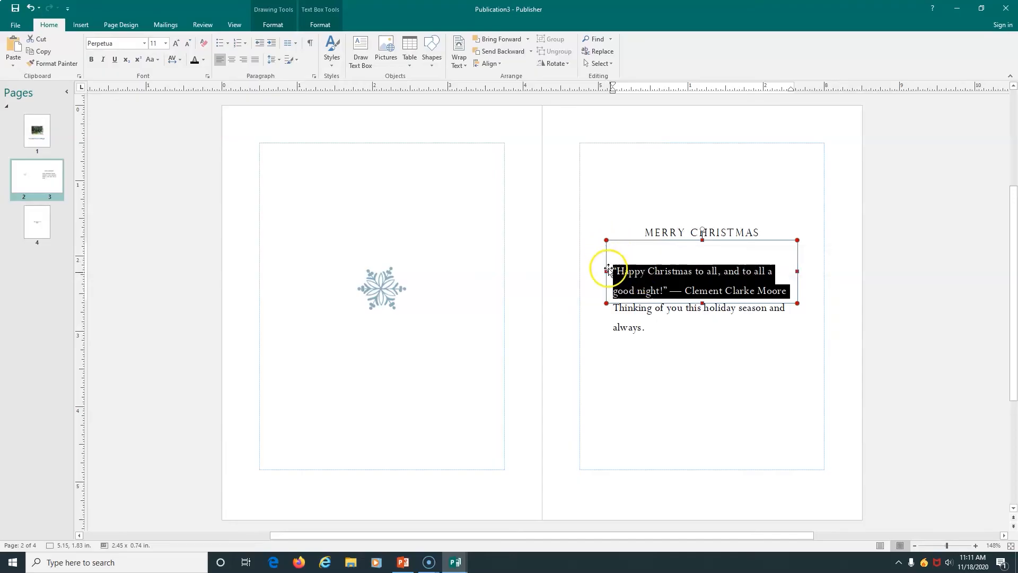
{"action": "triple_click", "coordinate": [656, 320]}
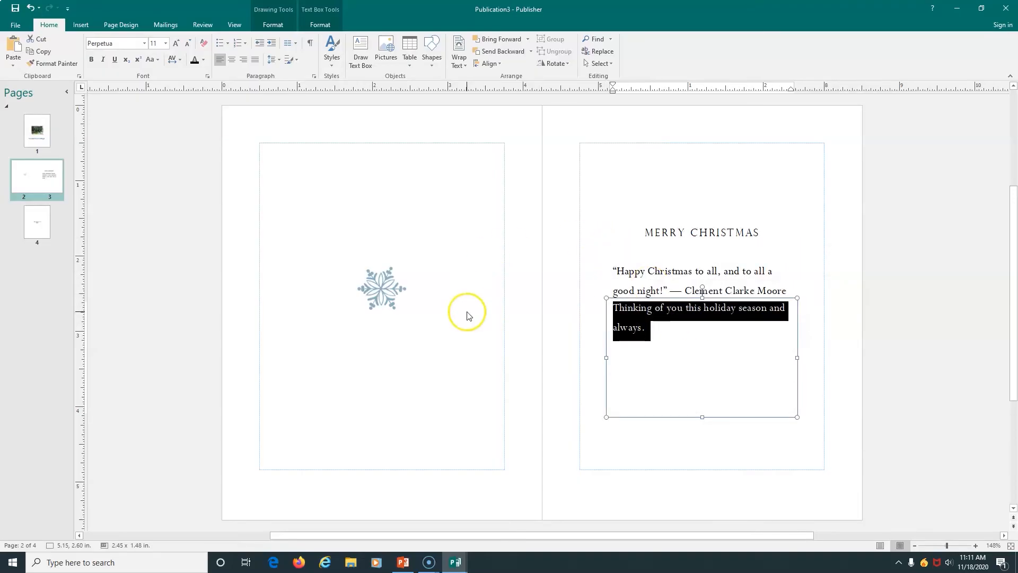
{"action": "left_click_drag", "start_coordinate": [384, 293], "coordinate": [150, 246]}
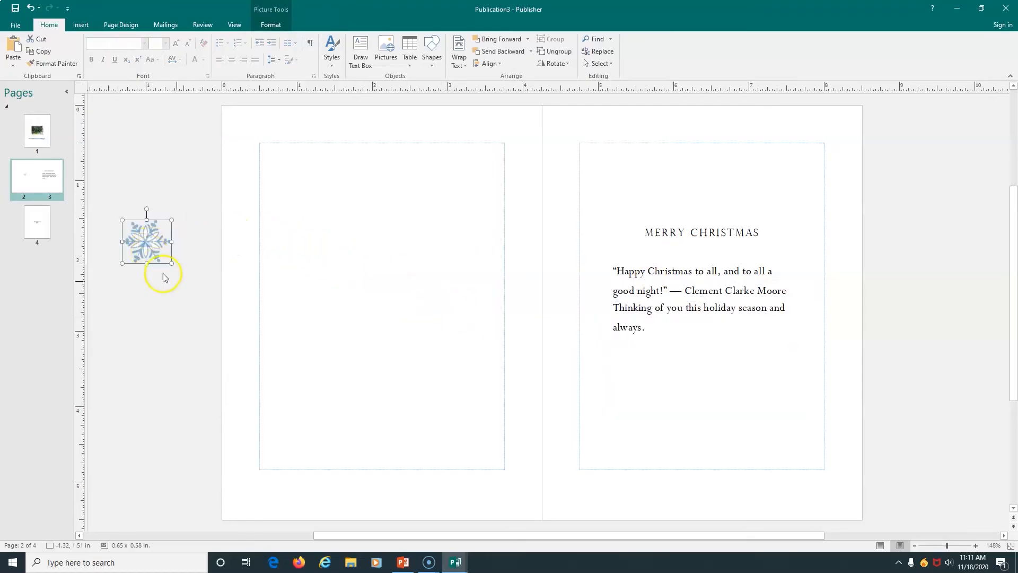
Move the "Merry Christmas" heading and the quote below it onto page 2, and lengthen the quote's box to about 0.96 inches.
{"action": "triple_click", "coordinate": [703, 232]}
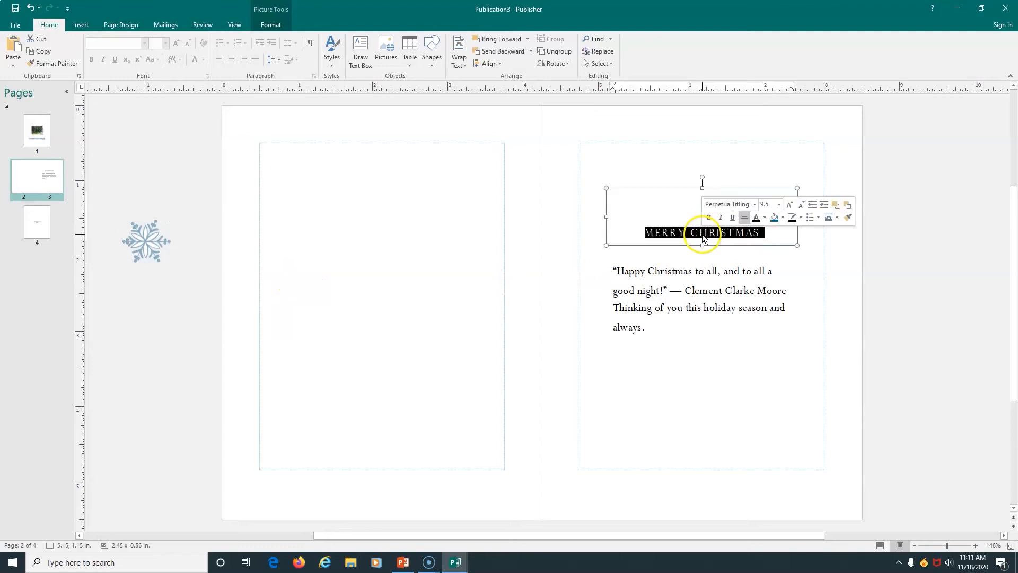
{"action": "left_click_drag", "start_coordinate": [722, 192], "coordinate": [398, 204]}
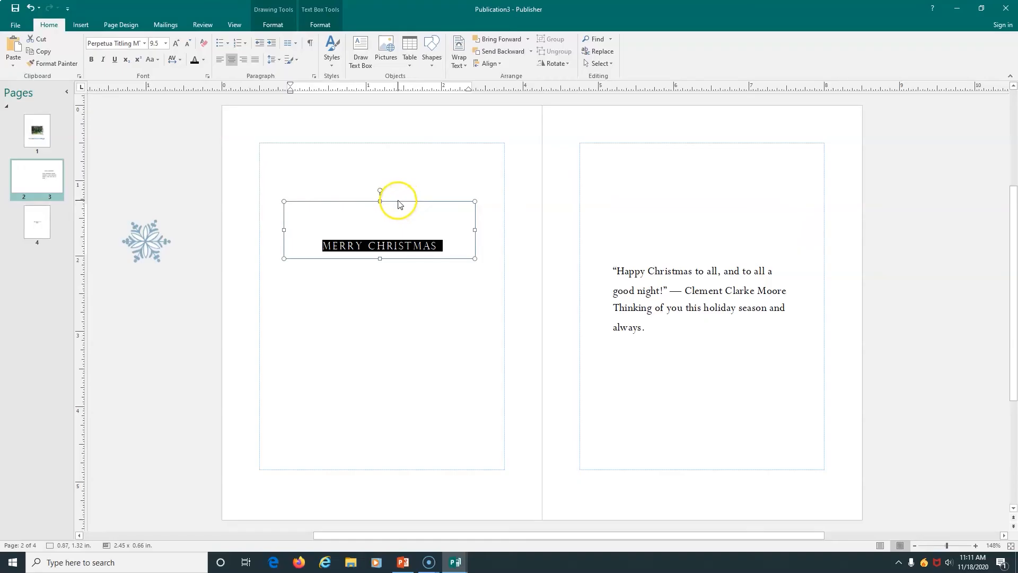
{"action": "triple_click", "coordinate": [684, 277]}
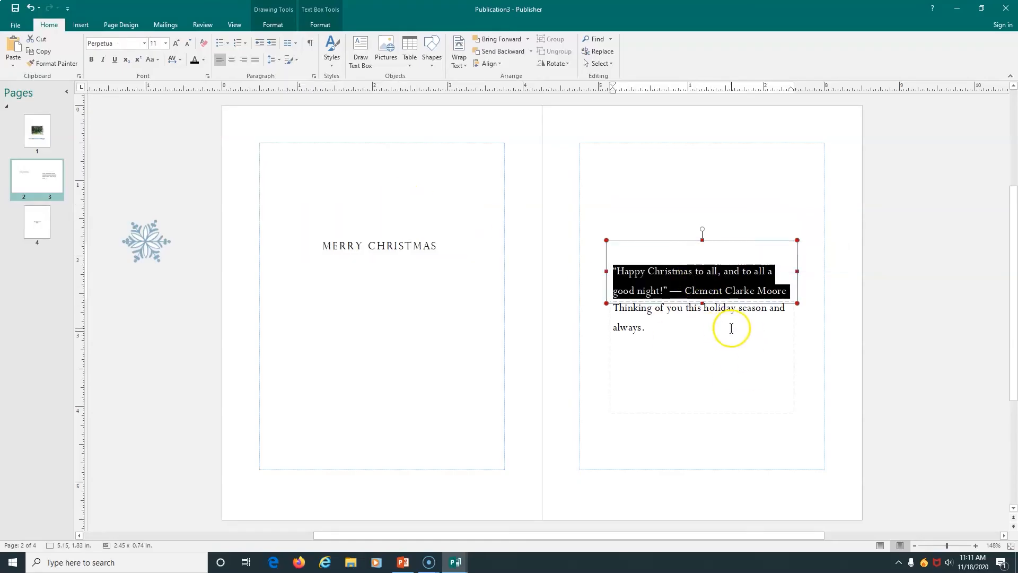
{"action": "left_click_drag", "start_coordinate": [735, 242], "coordinate": [412, 282]}
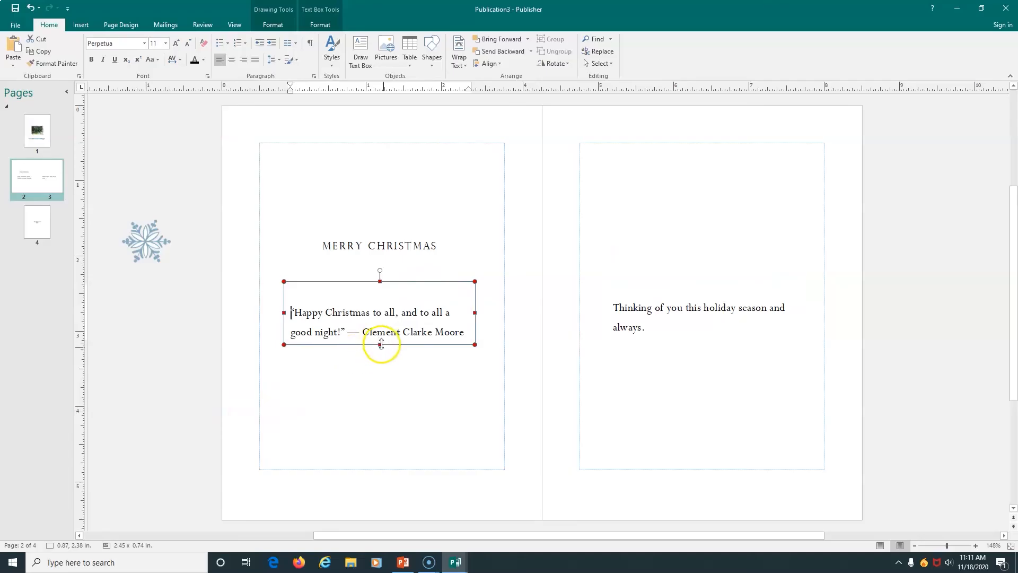
{"action": "left_click_drag", "start_coordinate": [379, 344], "coordinate": [380, 357]}
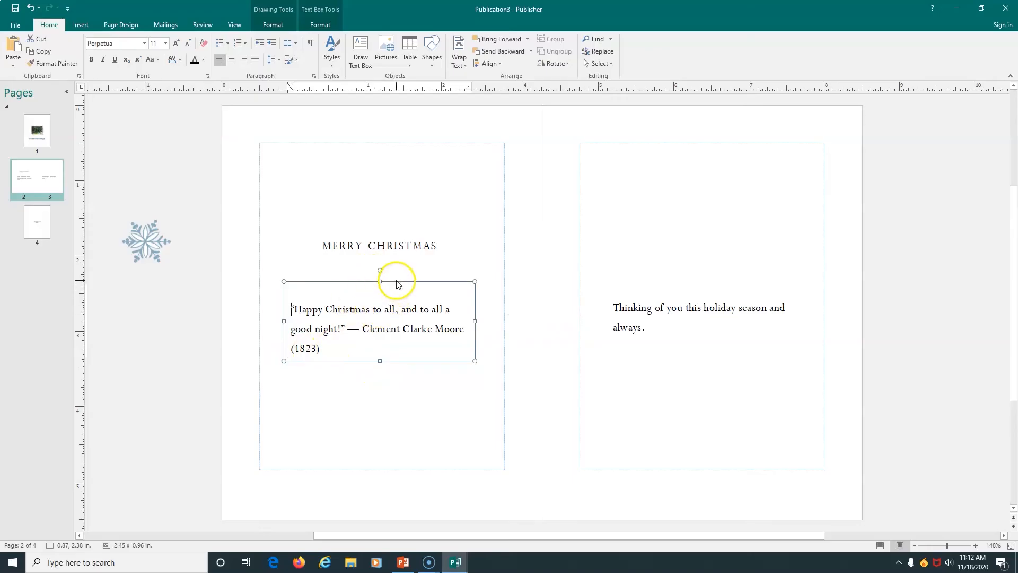
Recolor the "Merry Christmas" heading with the dark blue scheme color and set its font size to 22.
{"action": "triple_click", "coordinate": [374, 247]}
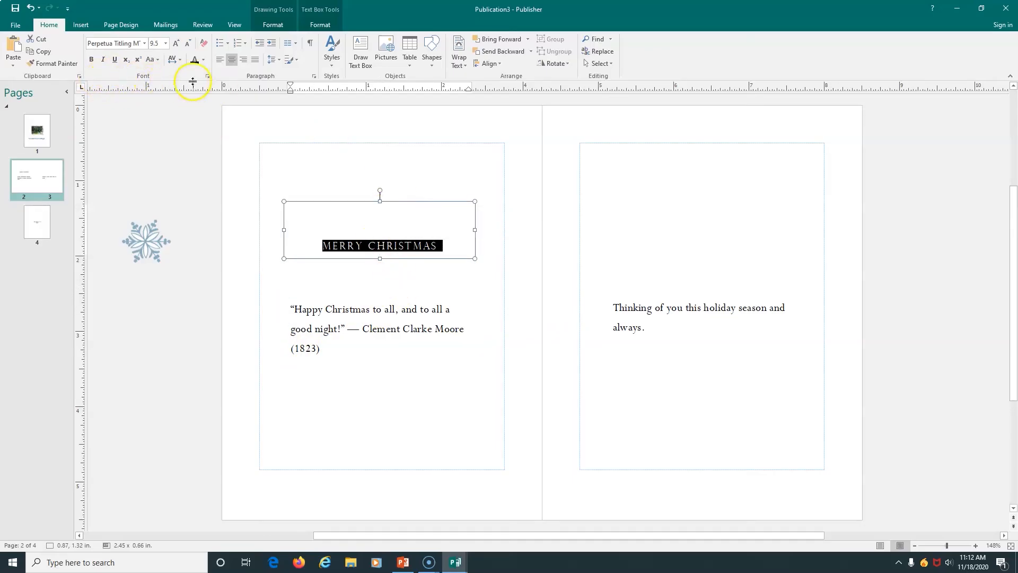
{"action": "left_click", "coordinate": [203, 60]}
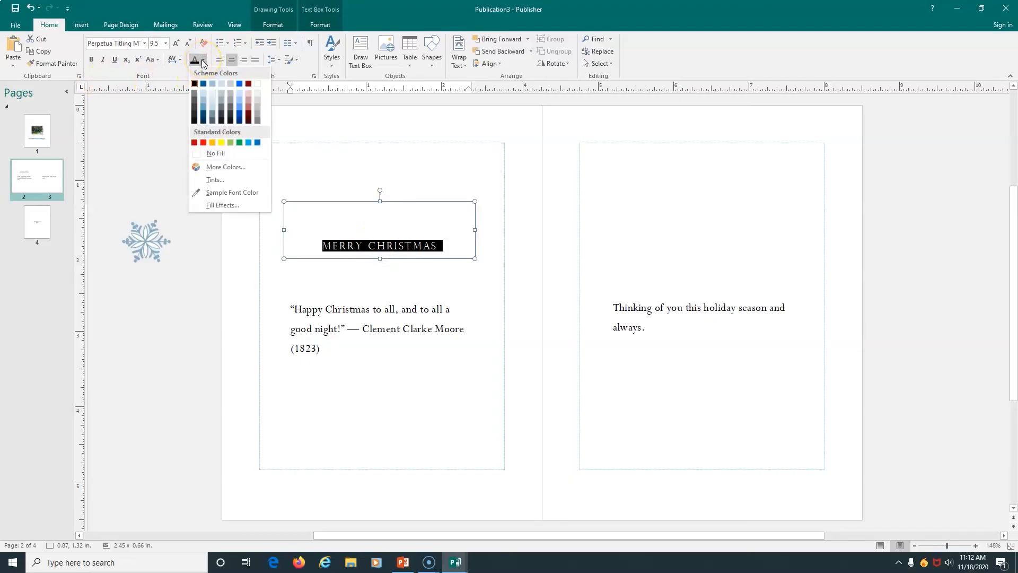
{"action": "left_click", "coordinate": [204, 84]}
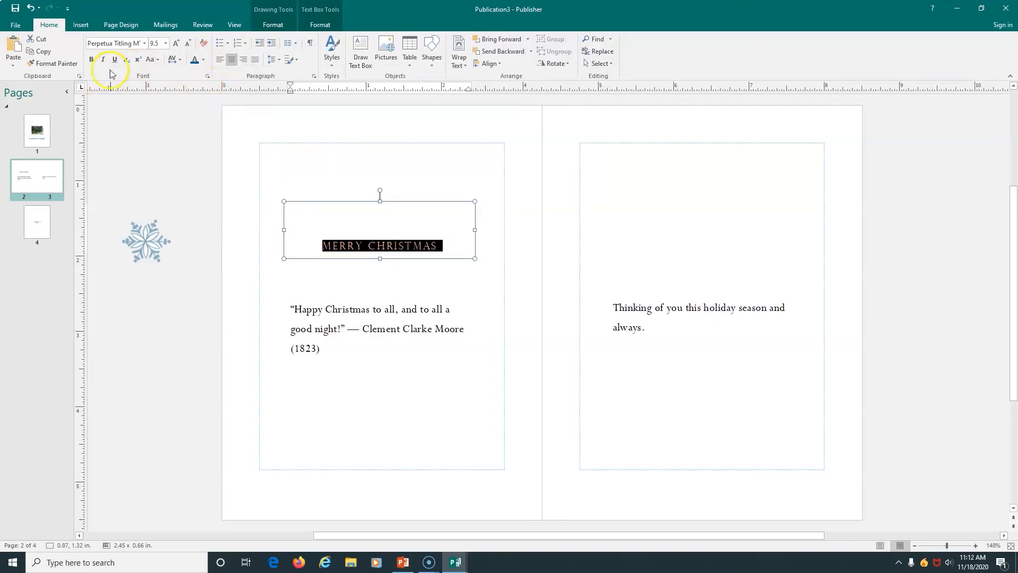
{"action": "left_click", "coordinate": [165, 43]}
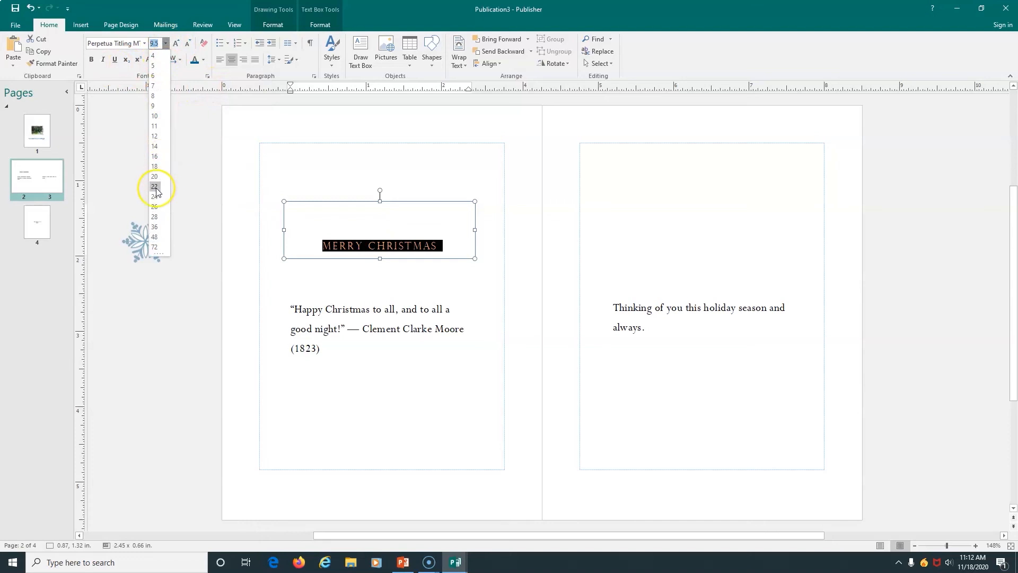
{"action": "left_click", "coordinate": [154, 187]}
Extend the heading's text box upward to about 1.03 inches tall and add an exclamation mark after "Merry Christmas".
{"action": "left_click", "coordinate": [379, 200]}
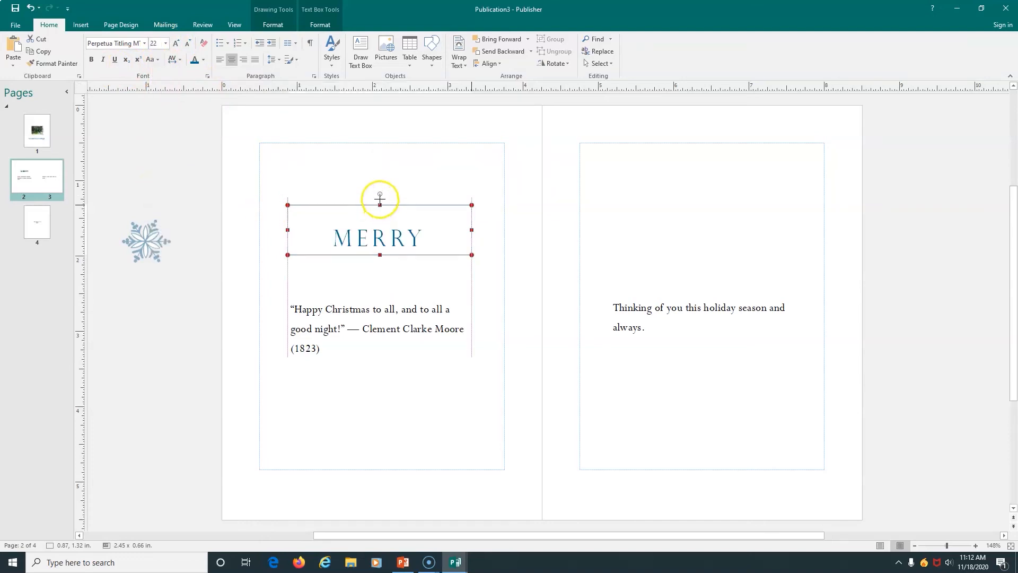
{"action": "left_click_drag", "start_coordinate": [379, 205], "coordinate": [378, 172]}
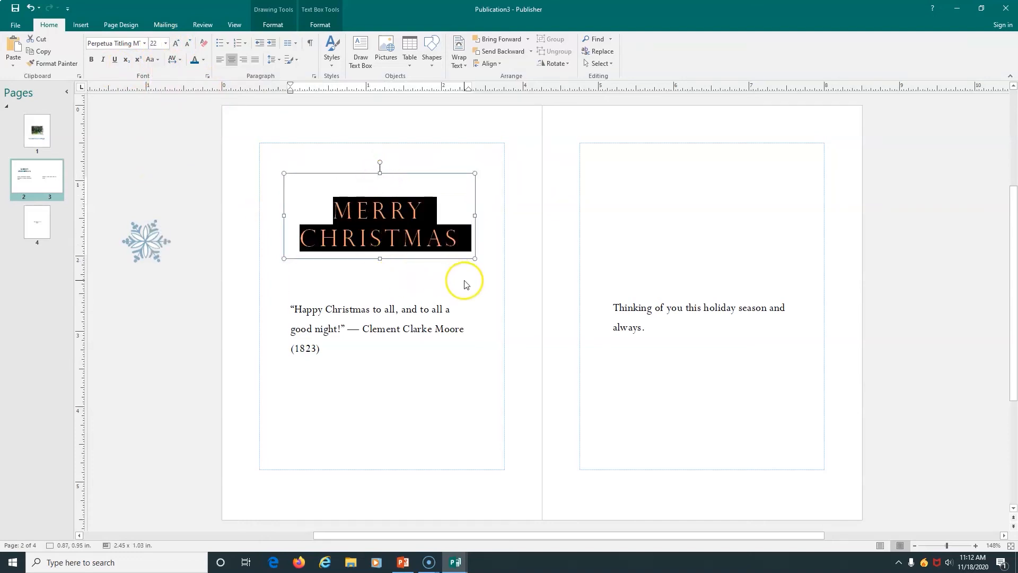
{"action": "left_click", "coordinate": [459, 241]}
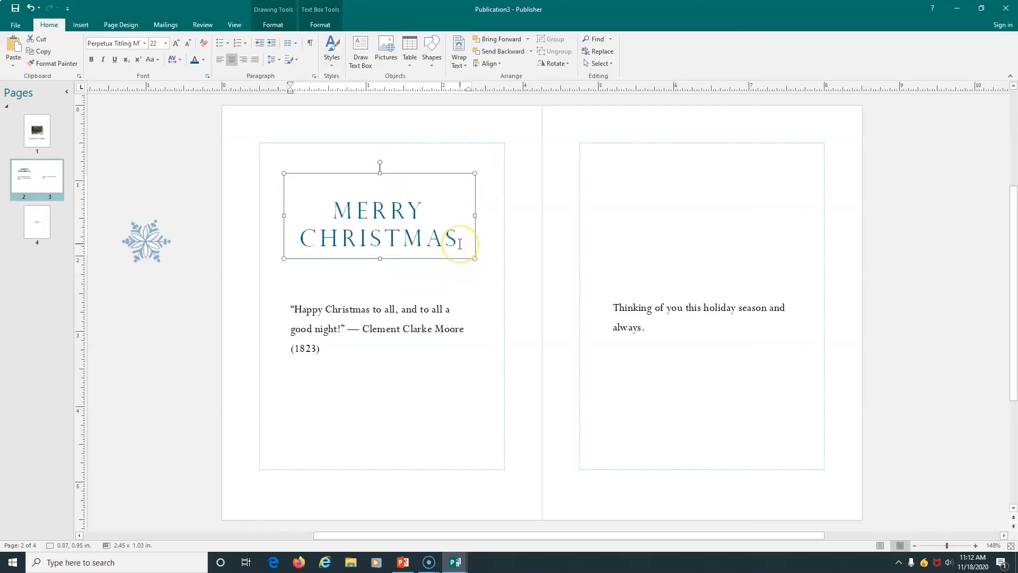
{"action": "type", "text": "!"}
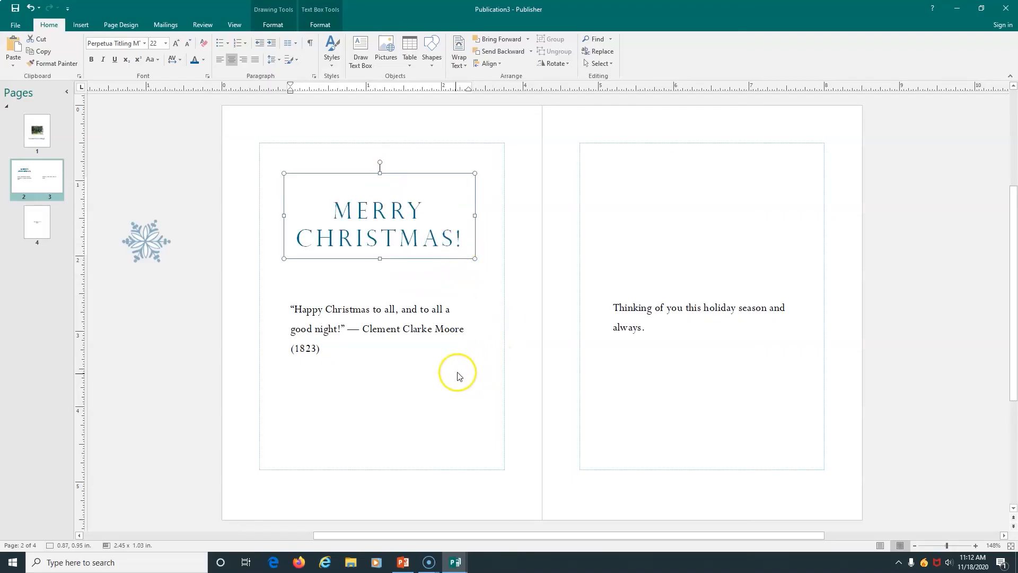
{"action": "left_click", "coordinate": [393, 376]}
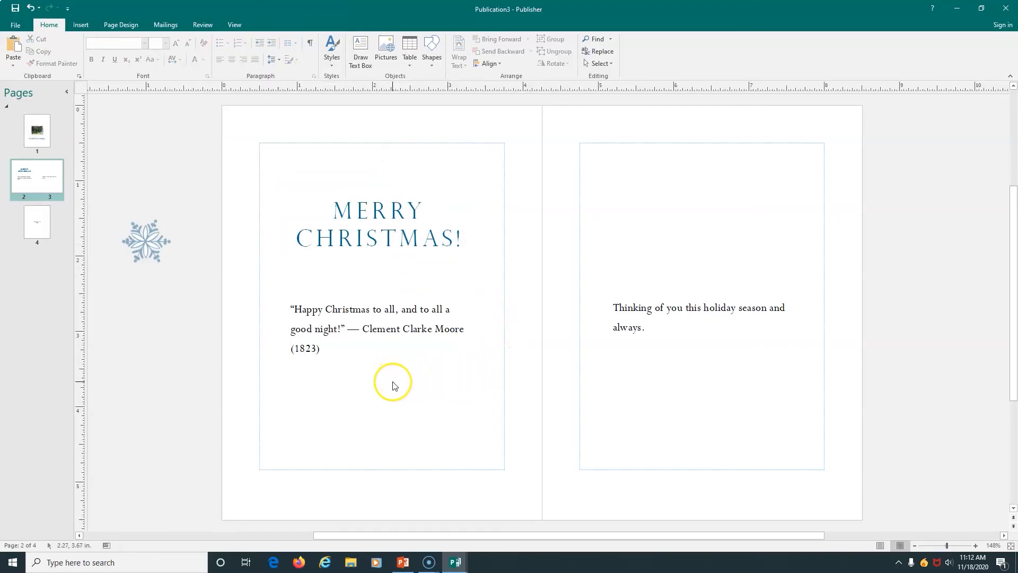
Recolor the quote under the heading with a muted shade from the scheme's blue column.
{"action": "triple_click", "coordinate": [377, 324]}
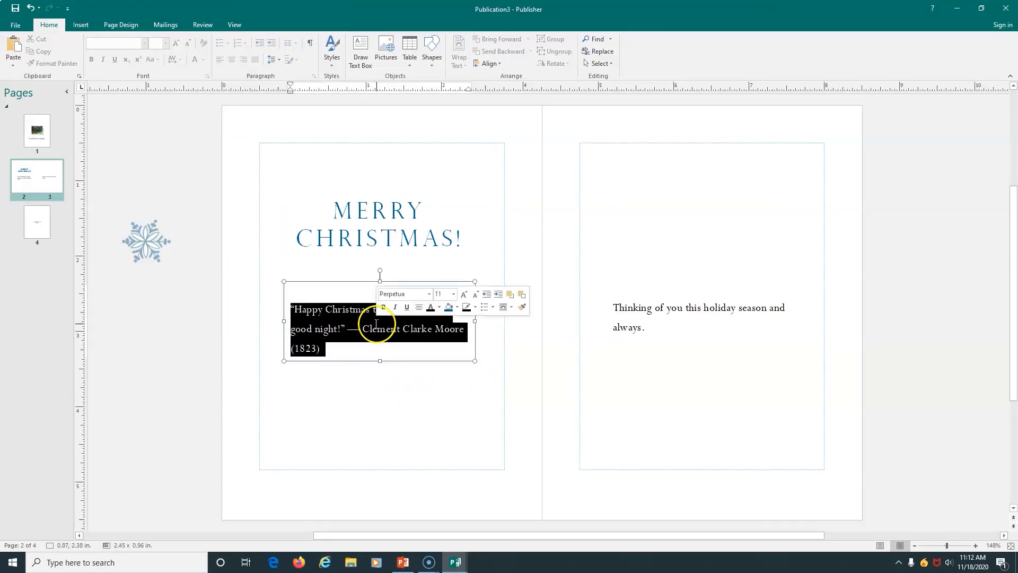
{"action": "left_click", "coordinate": [203, 61]}
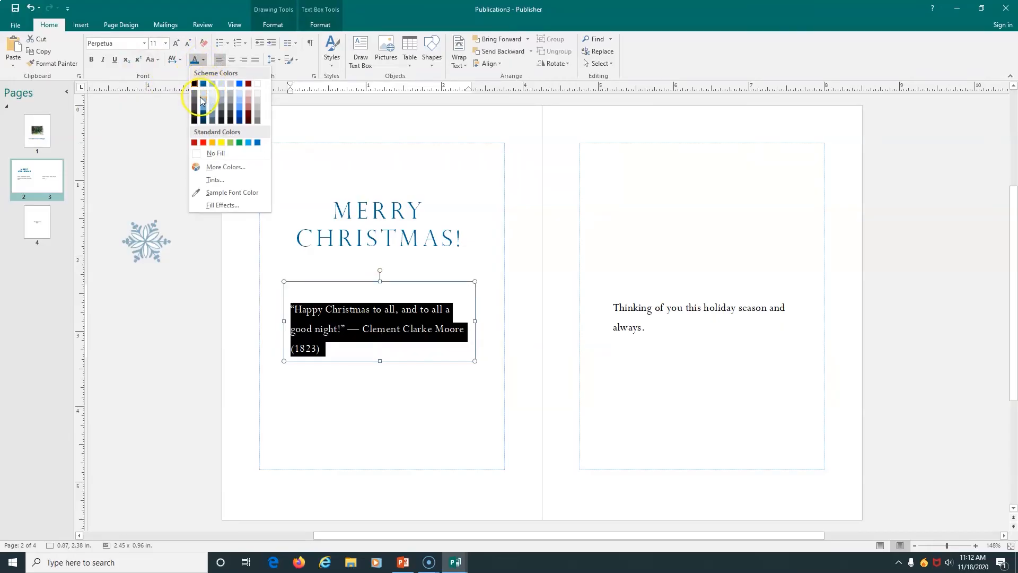
{"action": "left_click", "coordinate": [205, 111]}
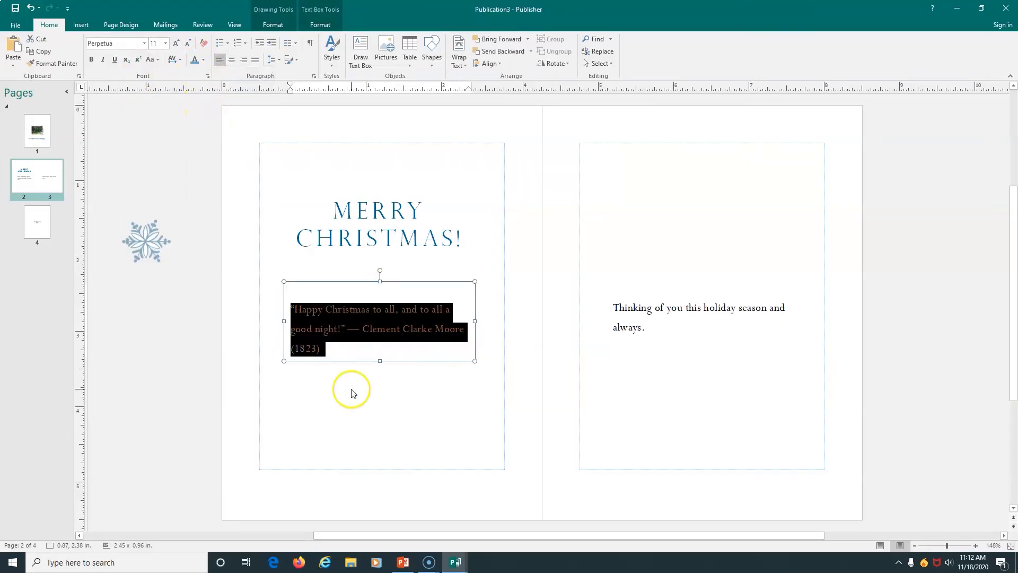
{"action": "left_click", "coordinate": [364, 400]}
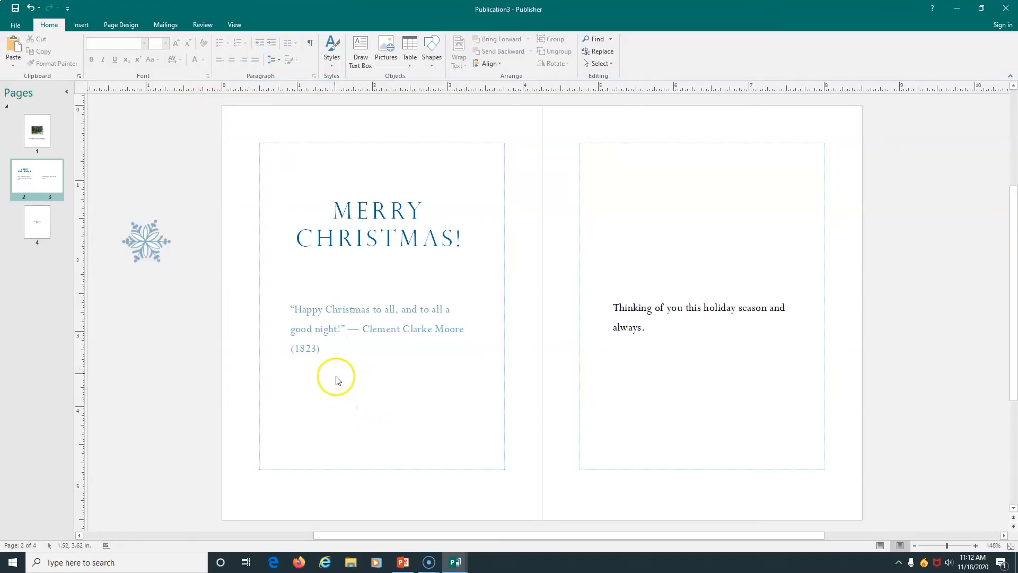
Format the "Thinking of you this holiday season and always." message on page 3 in bold Bradley Hand ITC.
{"action": "left_click_drag", "start_coordinate": [645, 302], "coordinate": [651, 342]}
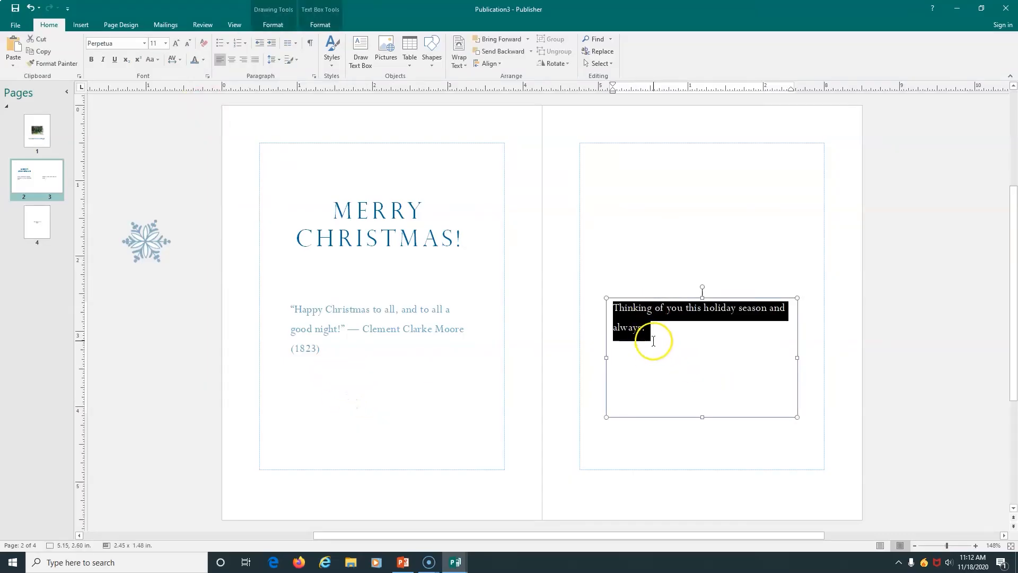
{"action": "left_click", "coordinate": [53, 63]}
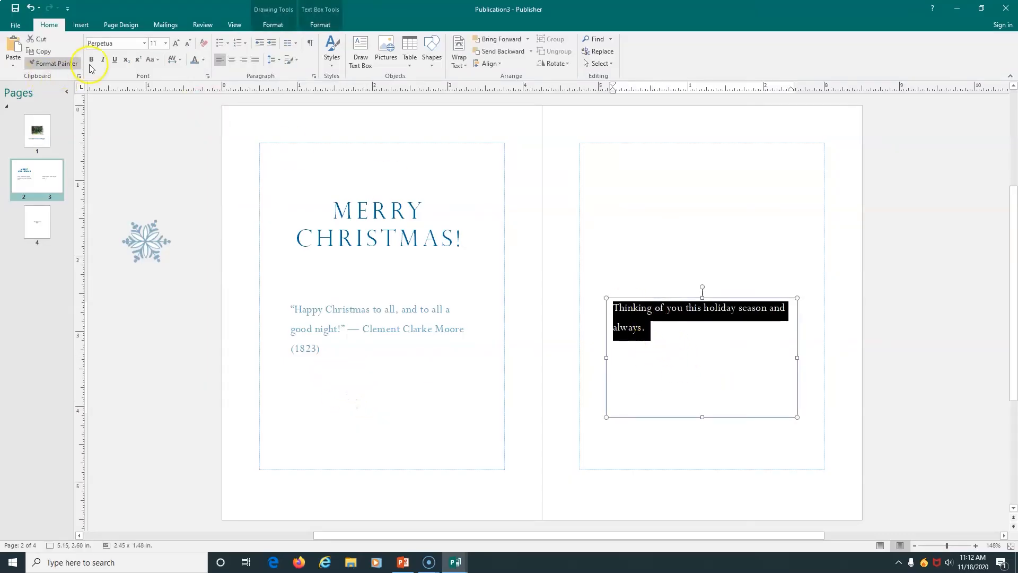
{"action": "left_click", "coordinate": [144, 43]}
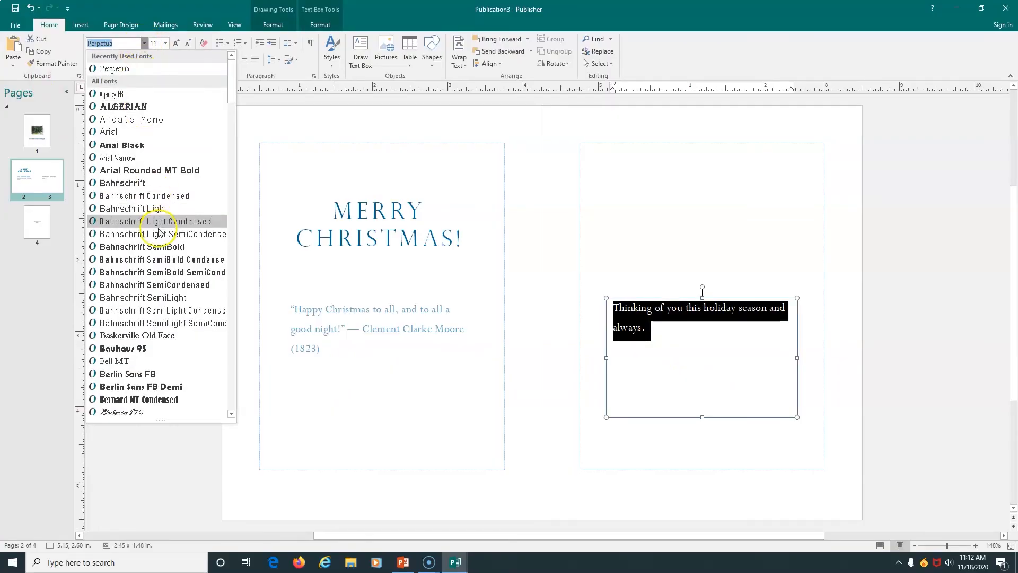
{"action": "scroll", "coordinate": [162, 275], "scroll_direction": "down", "scroll_amount": 4}
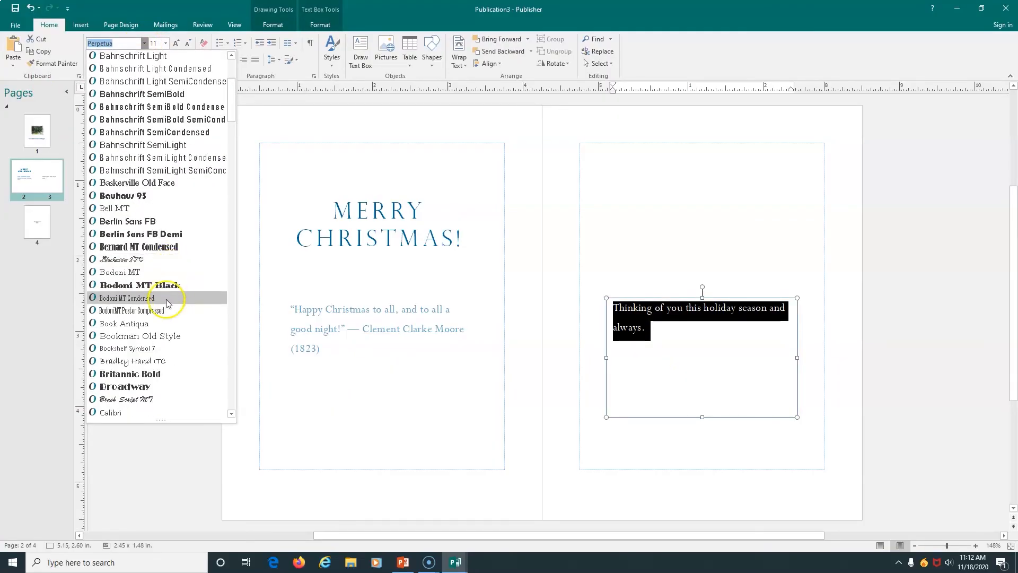
{"action": "left_click", "coordinate": [159, 361]}
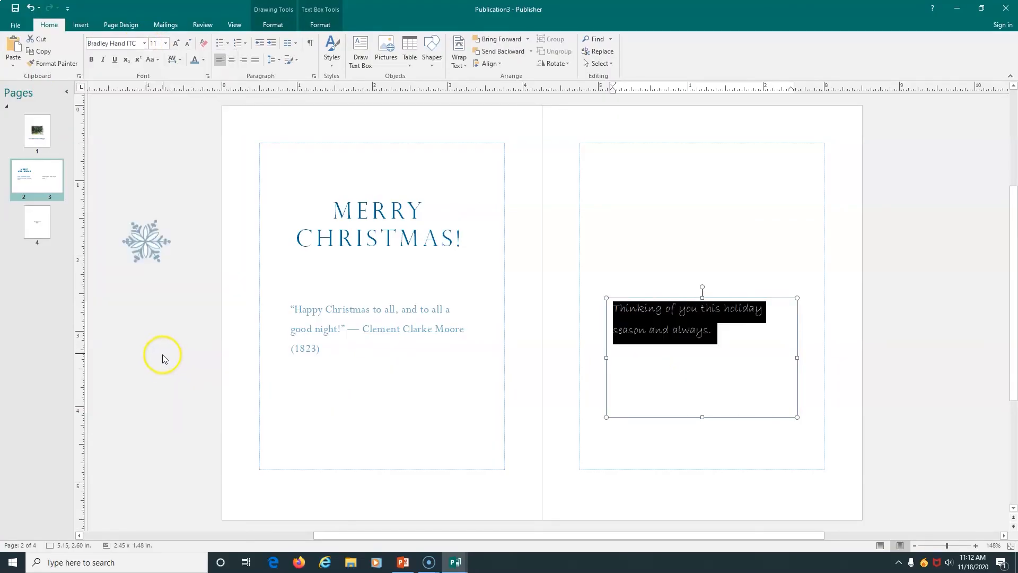
{"action": "left_click", "coordinate": [93, 60]}
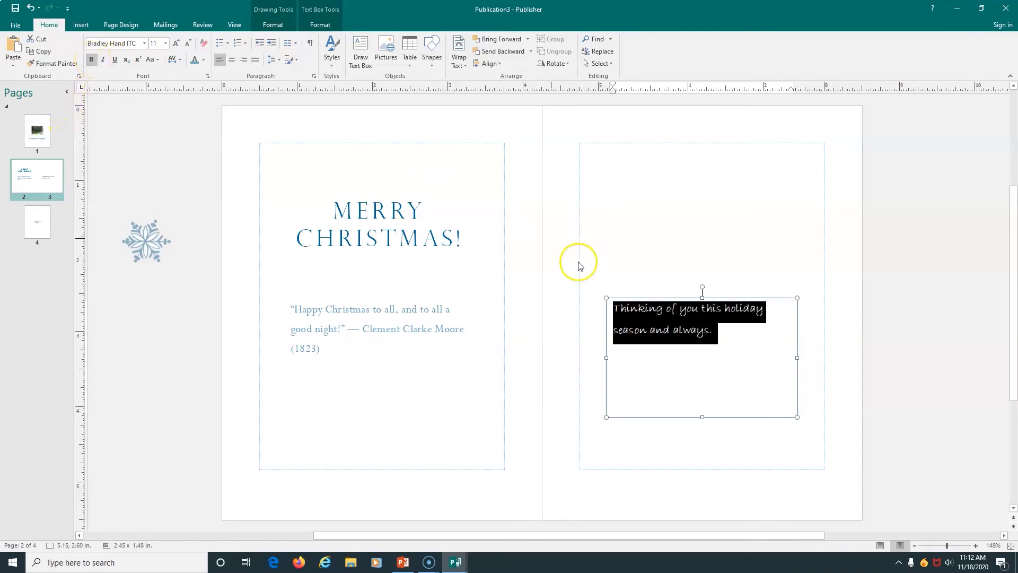
Recolor the page 3 message with the darkest shade from the scheme's light blue column.
{"action": "left_click", "coordinate": [204, 59]}
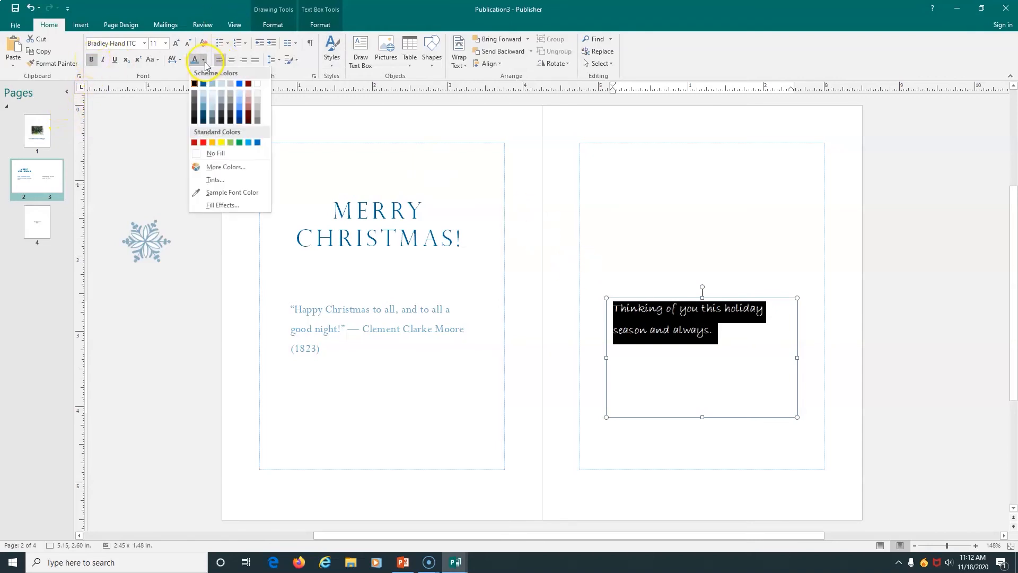
{"action": "left_click", "coordinate": [214, 120]}
{"action": "left_click", "coordinate": [744, 425]}
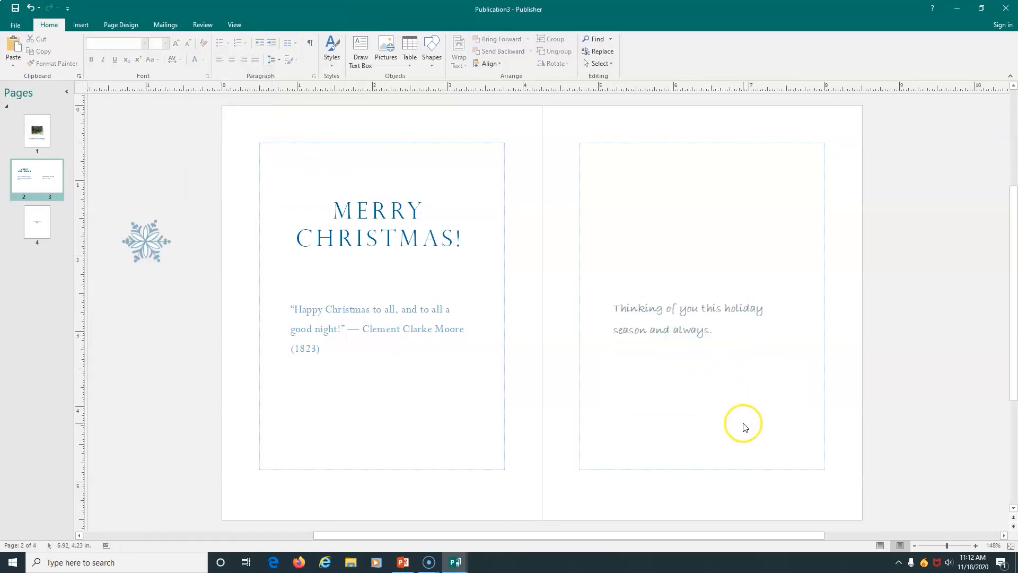
Move the page 3 message box up to about 1.98 inches from the page's upper edge and add the signature line "~FBCL".
{"action": "triple_click", "coordinate": [697, 311]}
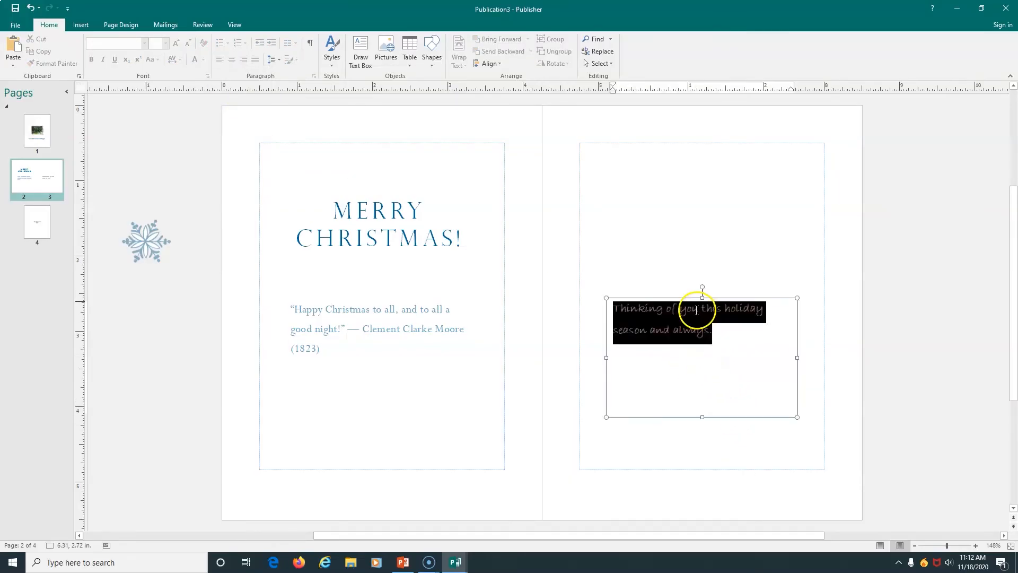
{"action": "left_click_drag", "start_coordinate": [682, 295], "coordinate": [682, 247]}
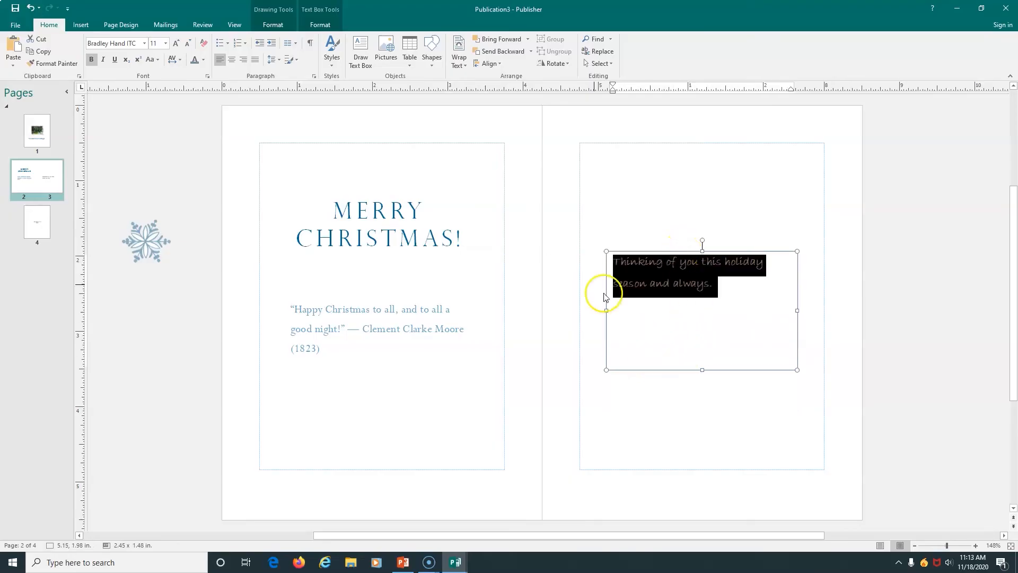
{"action": "left_click", "coordinate": [737, 288]}
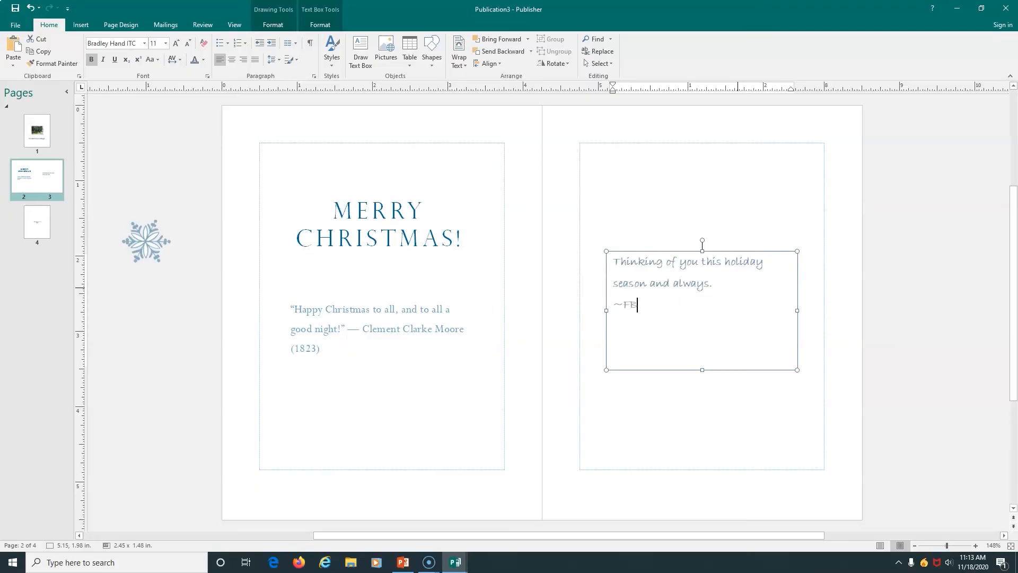
{"action": "left_click", "coordinate": [709, 406]}
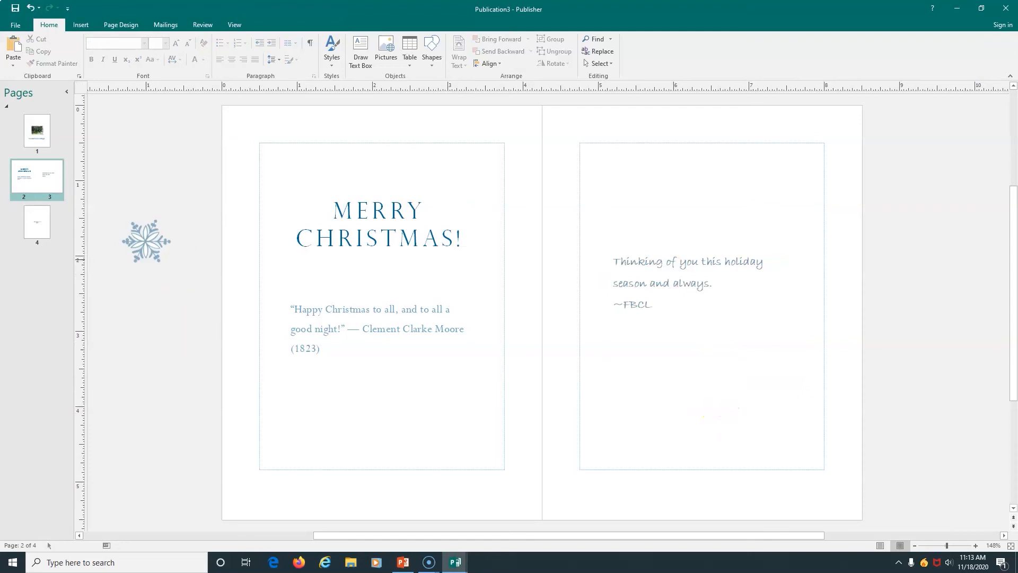
Delete the "Made especially for you by:" text box and the author name text box below it from page 4.
{"action": "left_click", "coordinate": [31, 223]}
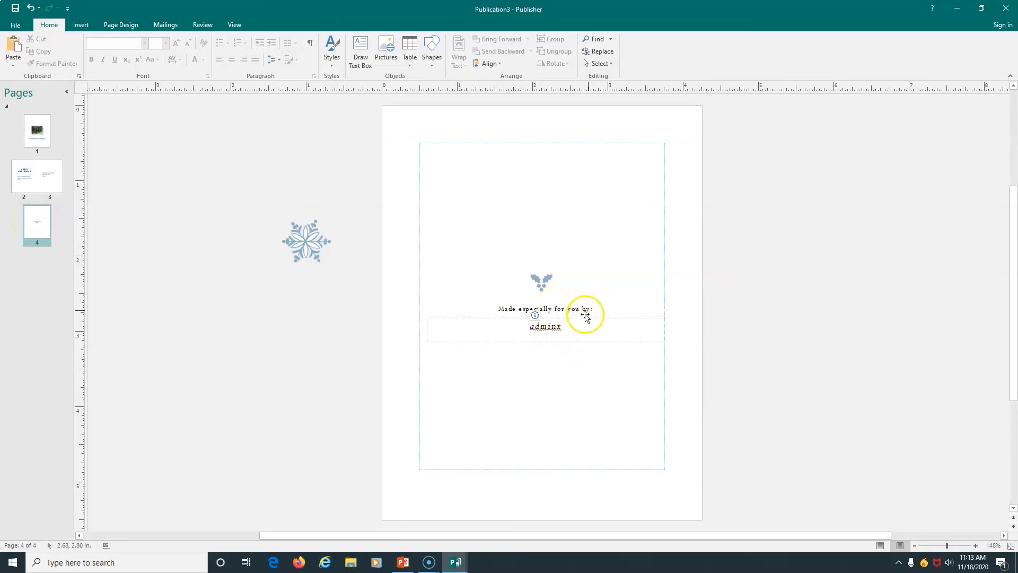
{"action": "left_click", "coordinate": [609, 303]}
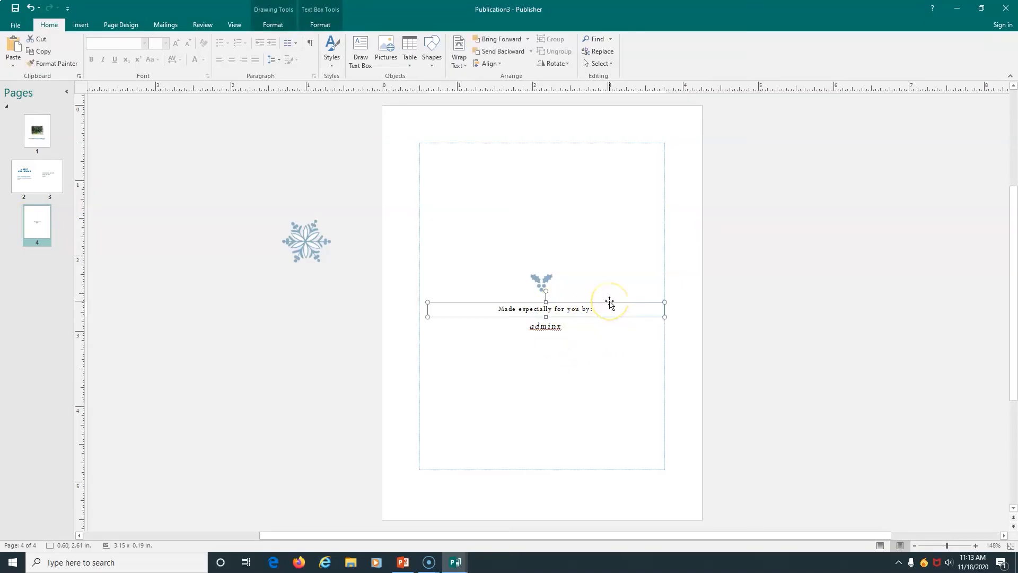
{"action": "key", "text": "Delete"}
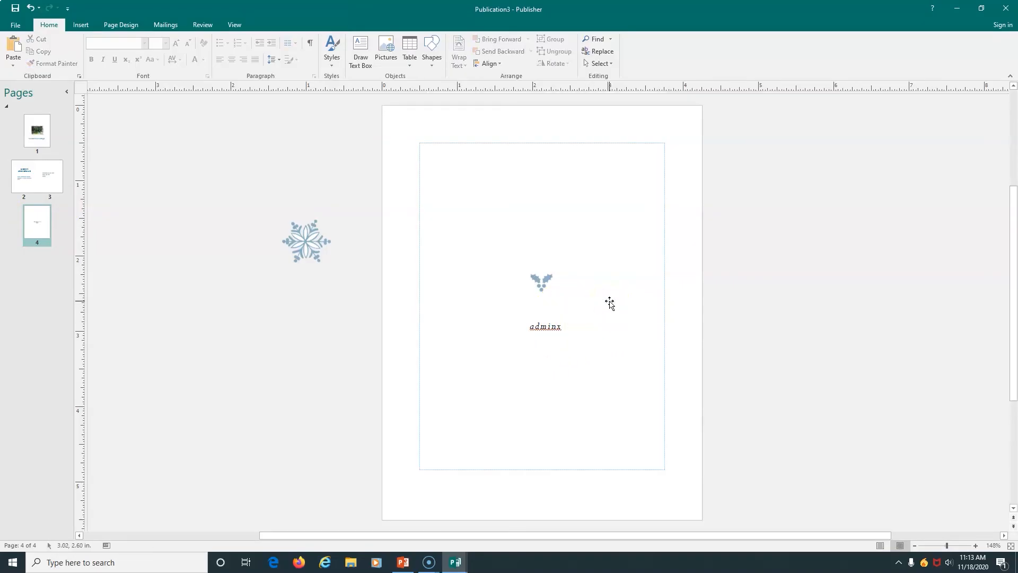
{"action": "left_click", "coordinate": [551, 321]}
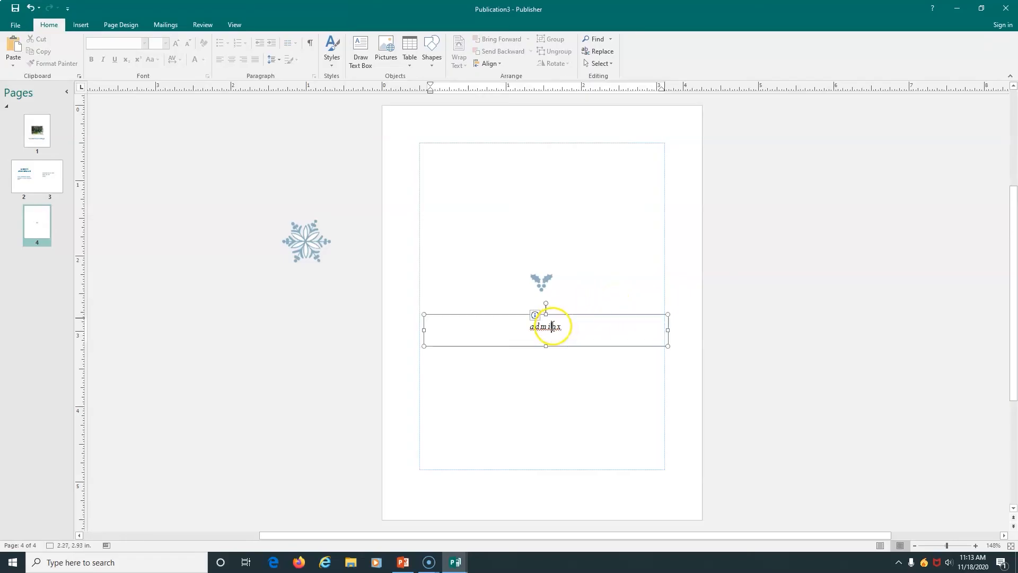
{"action": "key", "text": "Delete"}
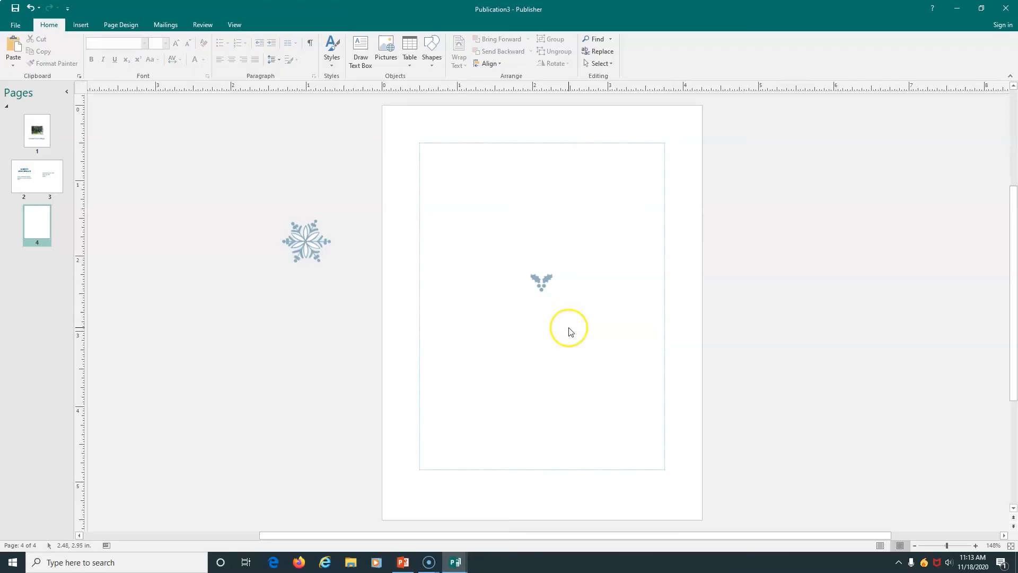
{"action": "left_click", "coordinate": [541, 282]}
{"action": "left_click", "coordinate": [541, 284]}
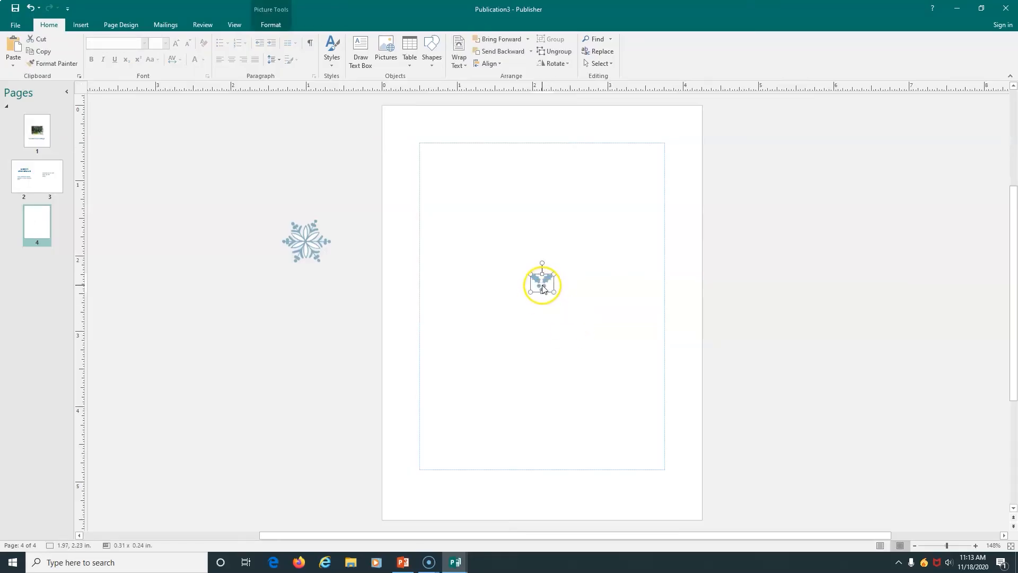
{"action": "left_click", "coordinate": [298, 308]}
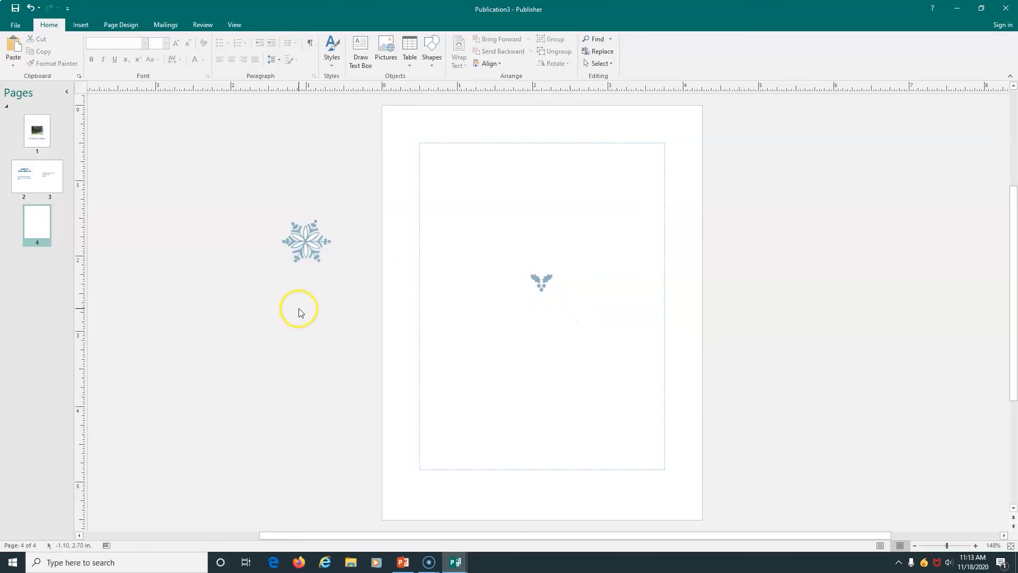
Return to page 1 and move the snowflake picture in the scratch area farther from the page, to about -2.51, 1.16 inches.
{"action": "left_click", "coordinate": [37, 133]}
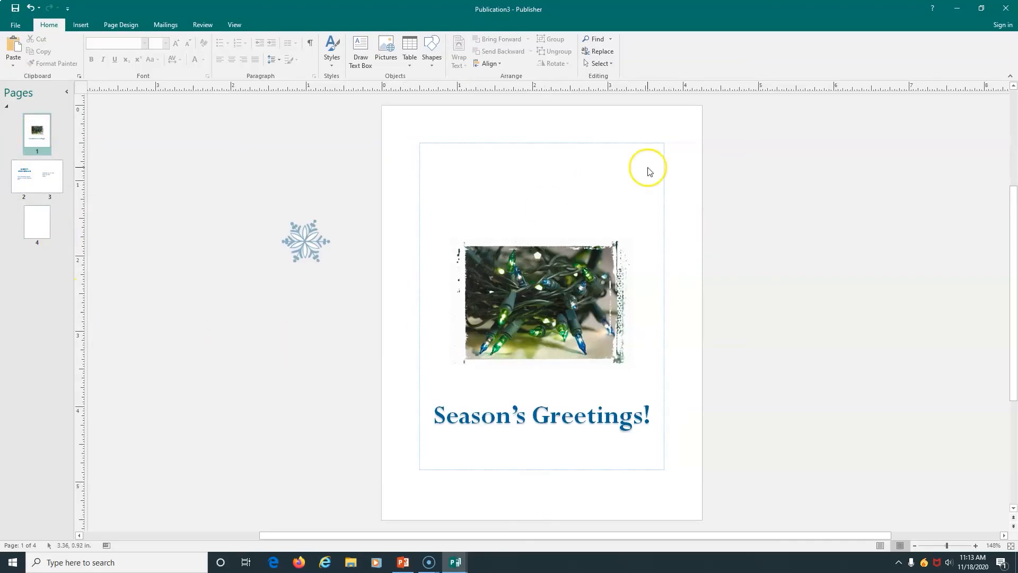
{"action": "left_click_drag", "start_coordinate": [323, 260], "coordinate": [235, 233]}
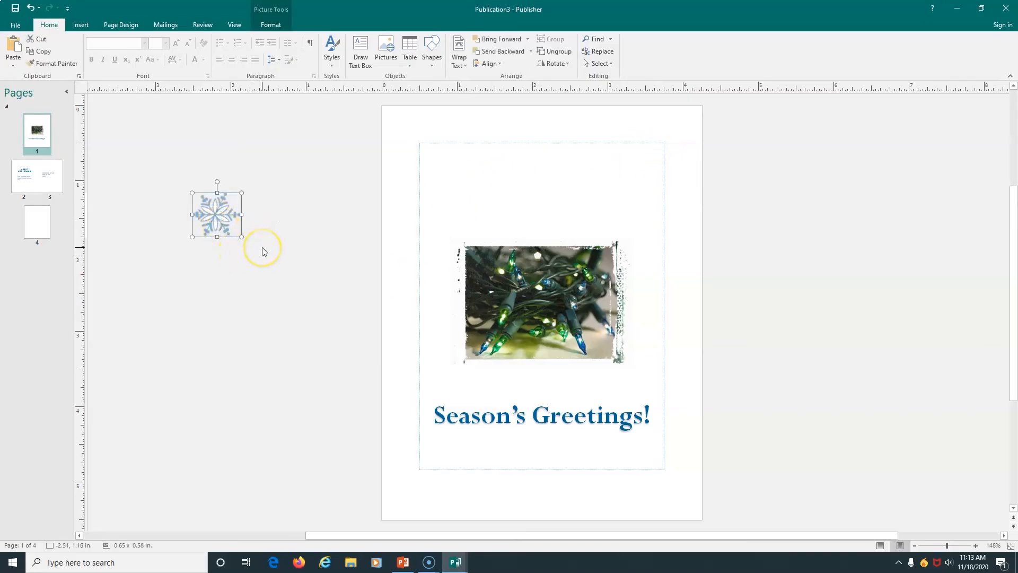